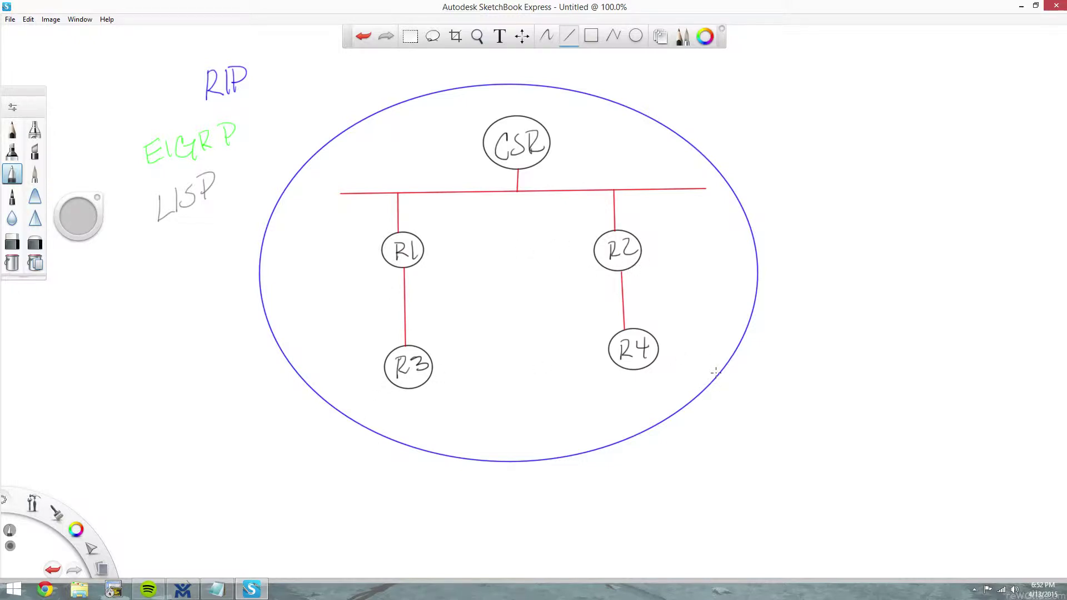
# - Open a console session to the iosv-3 router's Console port from the simulation
pyautogui.click(183, 589)
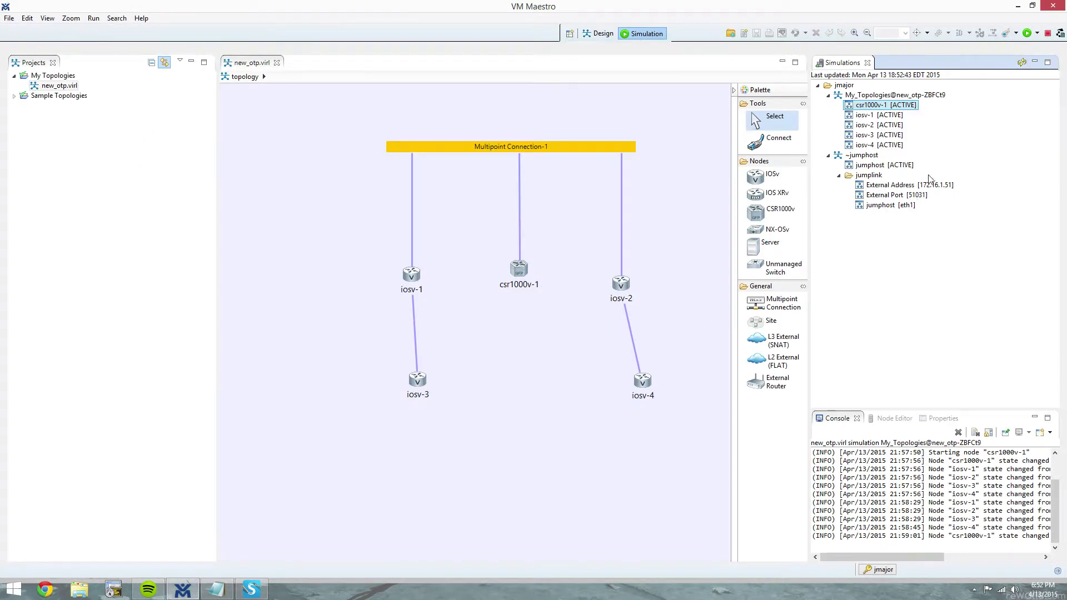
pyautogui.rightClick(881, 137)
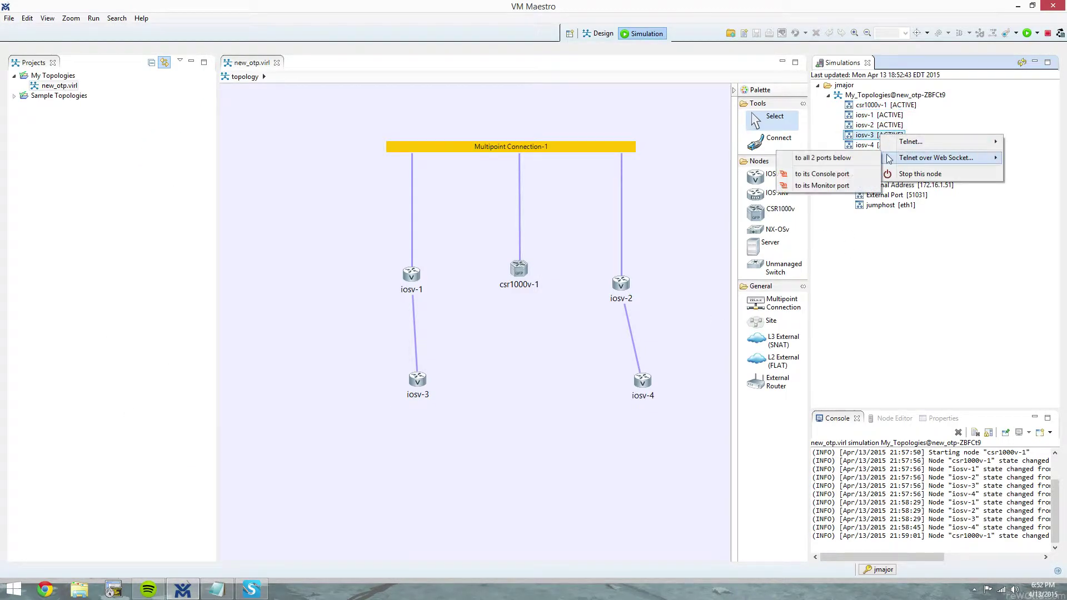
pyautogui.moveTo(912, 142)
pyautogui.click(806, 158)
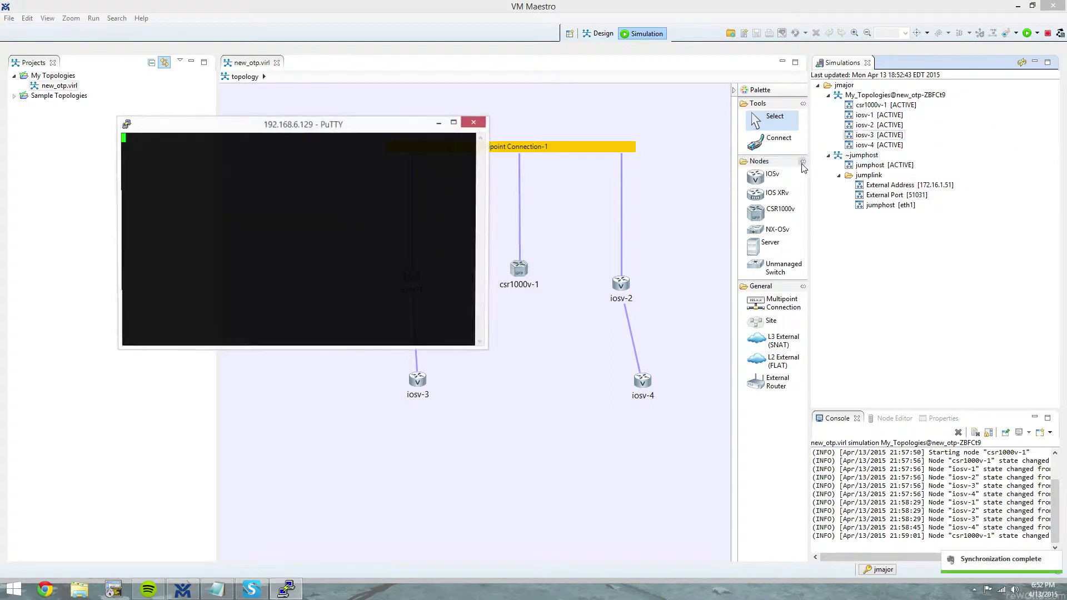
pyautogui.press('Return')
pyautogui.press('Return')
pyautogui.press('Return')
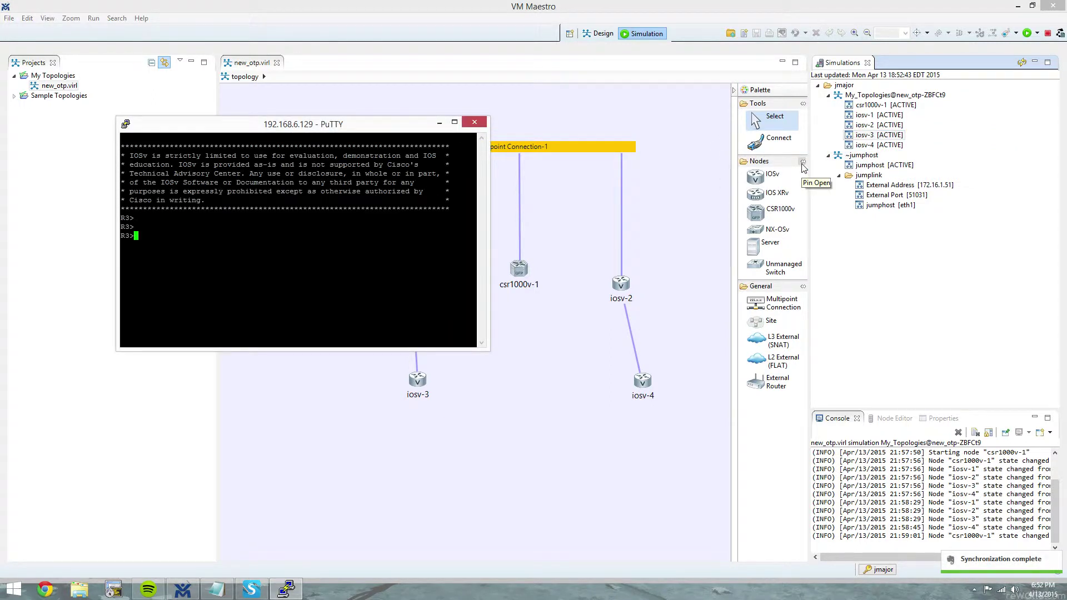
# - Enter privileged mode on R3 and confirm 'show ver' reports version 15.4
pyautogui.write('en')
pyautogui.press('Return')
pyautogui.write('show ve')
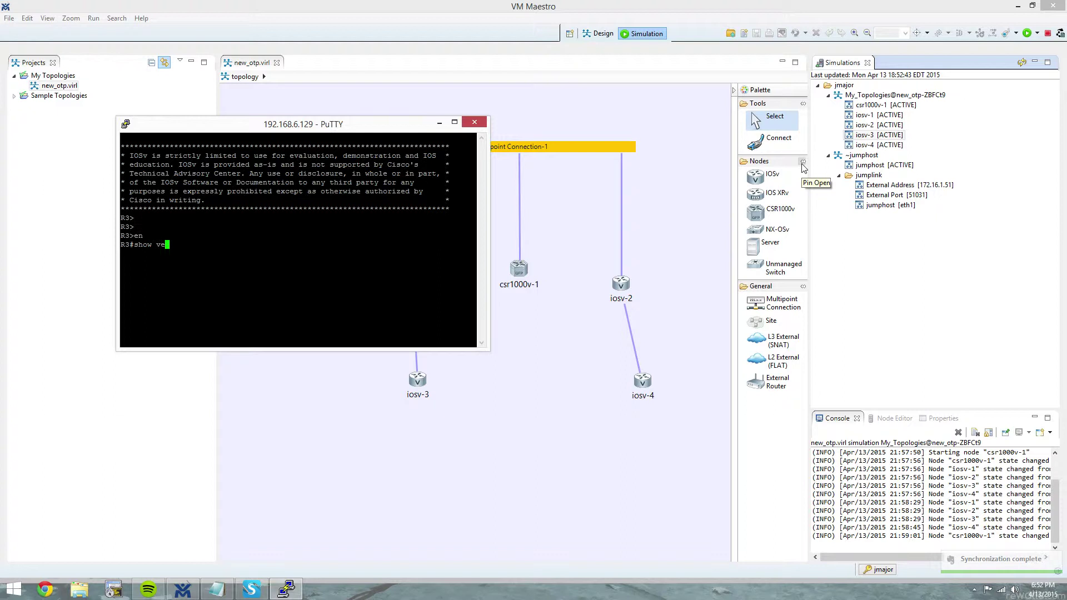
pyautogui.write('r')
pyautogui.press('Return')
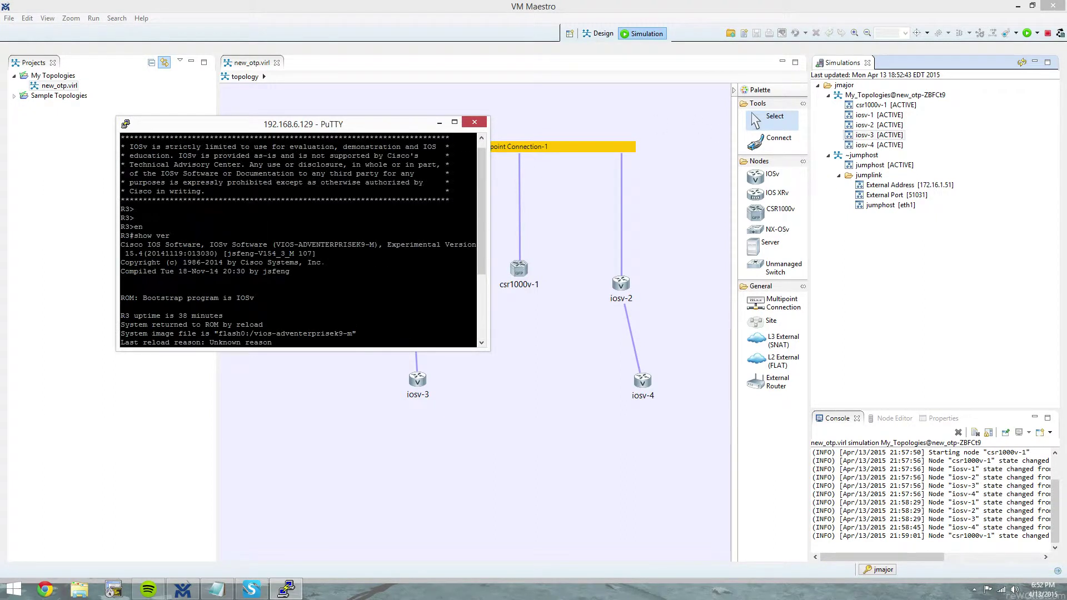
pyautogui.scroll(1, 262, 73)
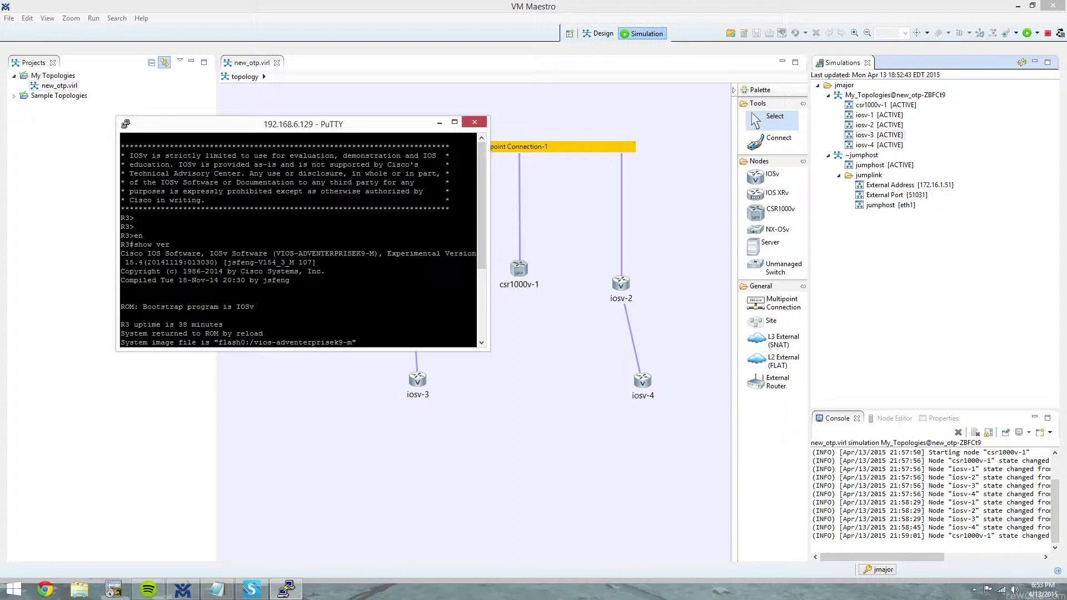
pyautogui.doubleClick(134, 262)
pyautogui.scroll(-5, 299, 239)
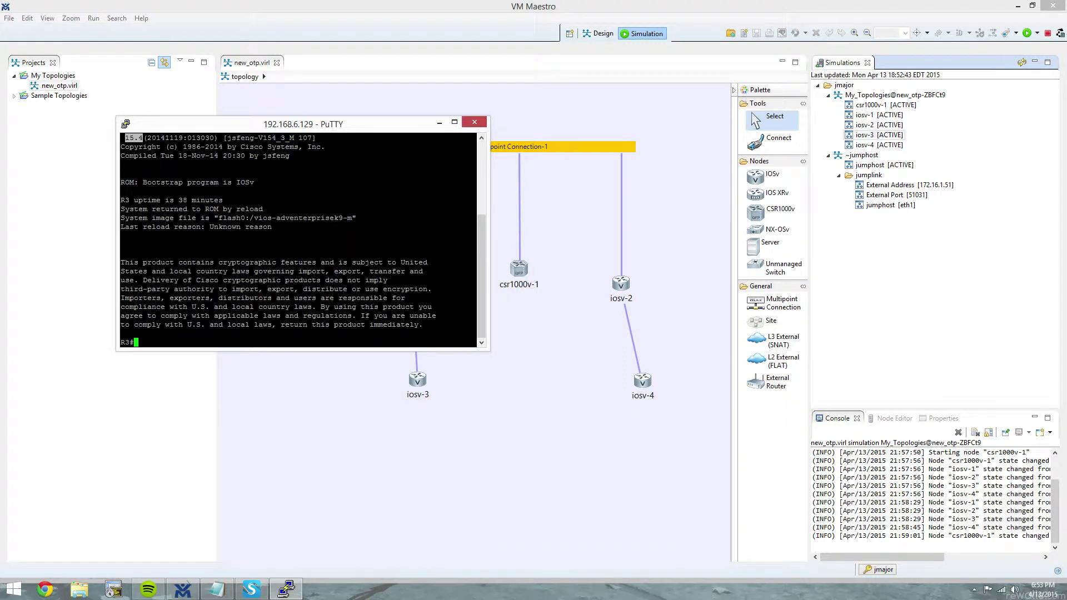
pyautogui.moveTo(372, 134); pyautogui.dragTo(478, 249)
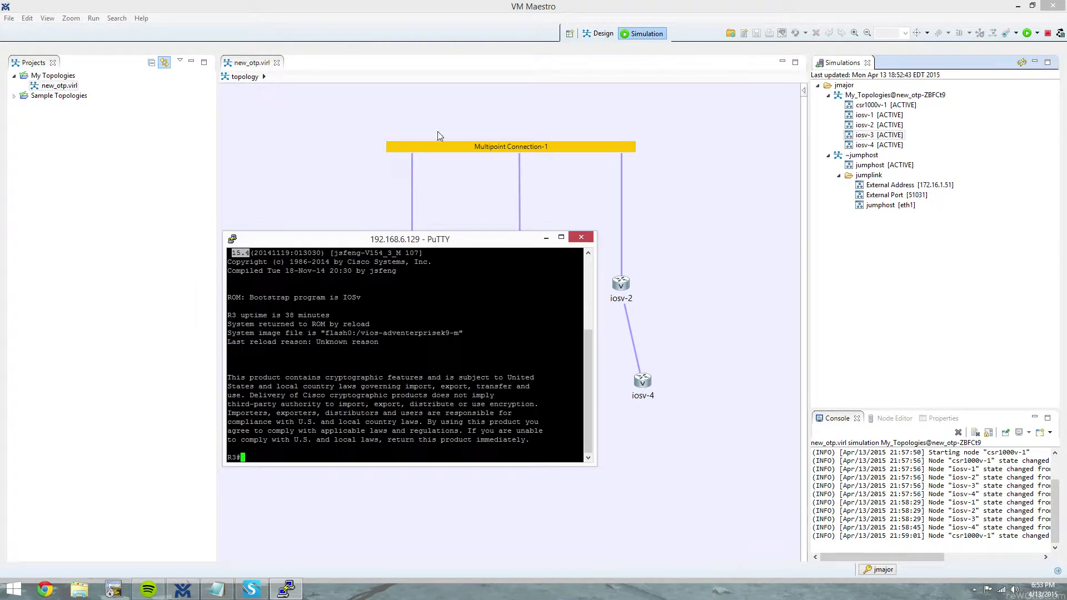
# - Open a console to iosv-4, reposition it, and enter privileged mode on R4
pyautogui.click(878, 145)
pyautogui.rightClick(878, 144)
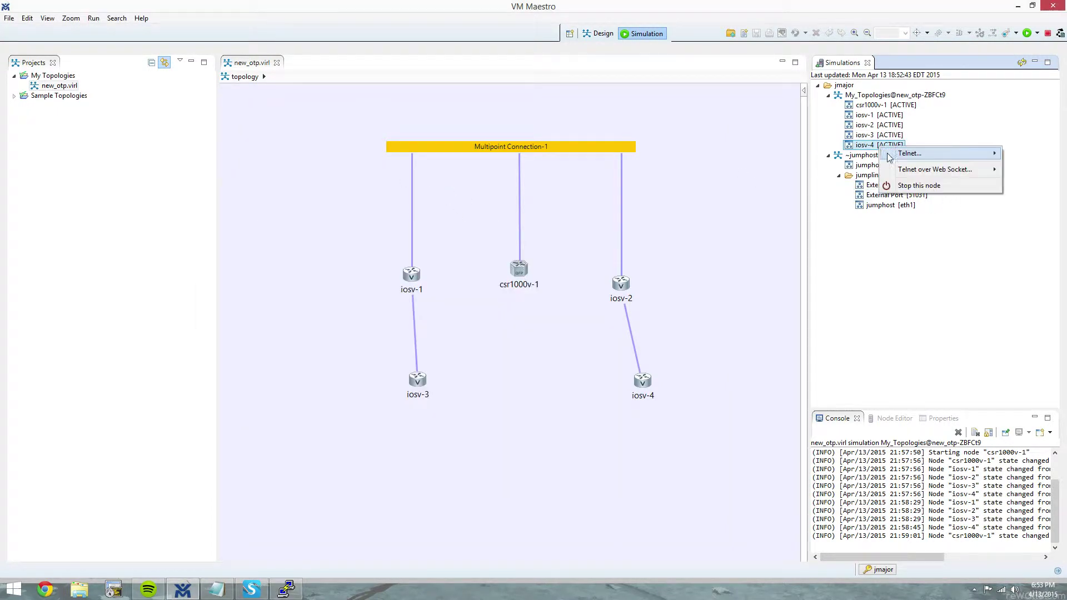
pyautogui.moveTo(880, 160)
pyautogui.click(800, 169)
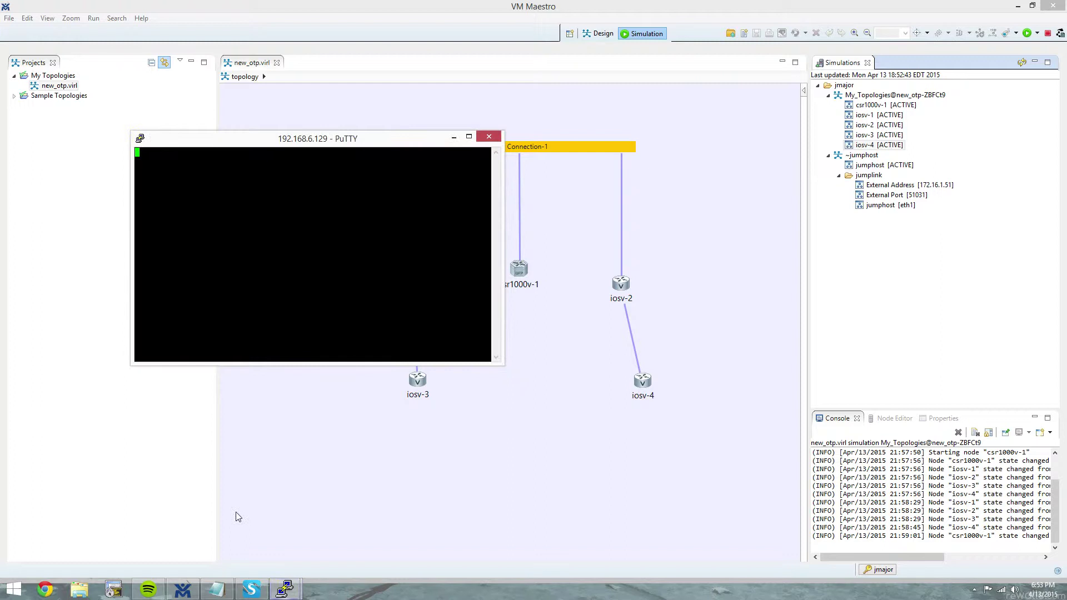
pyautogui.moveTo(282, 593)
pyautogui.click(238, 520)
pyautogui.moveTo(371, 144); pyautogui.dragTo(613, 288)
pyautogui.press('Return')
pyautogui.press('Return')
pyautogui.press('Return')
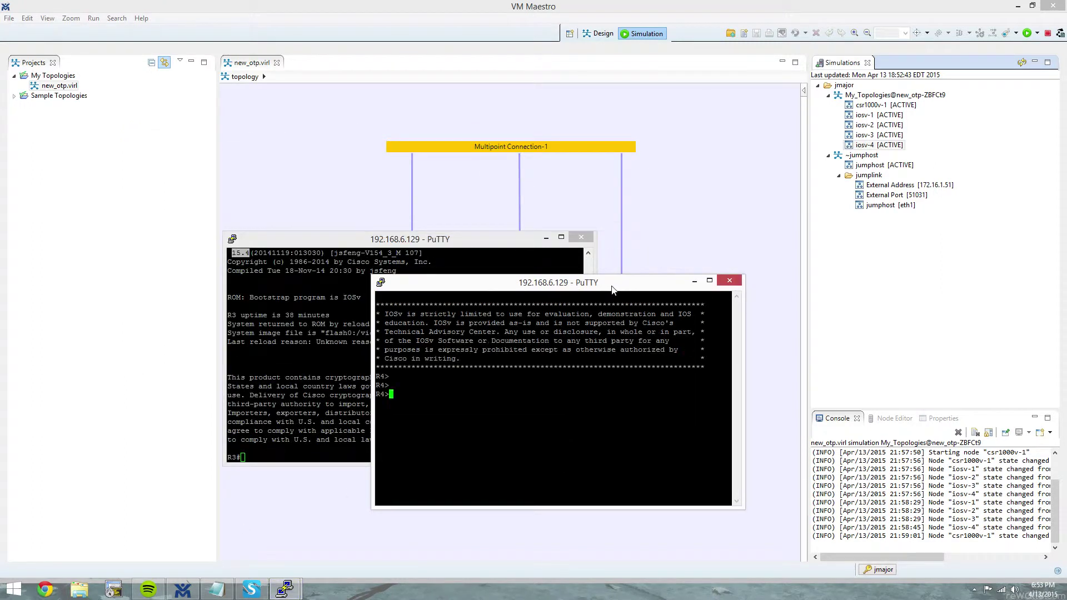
pyautogui.write('en')
pyautogui.press('Return')
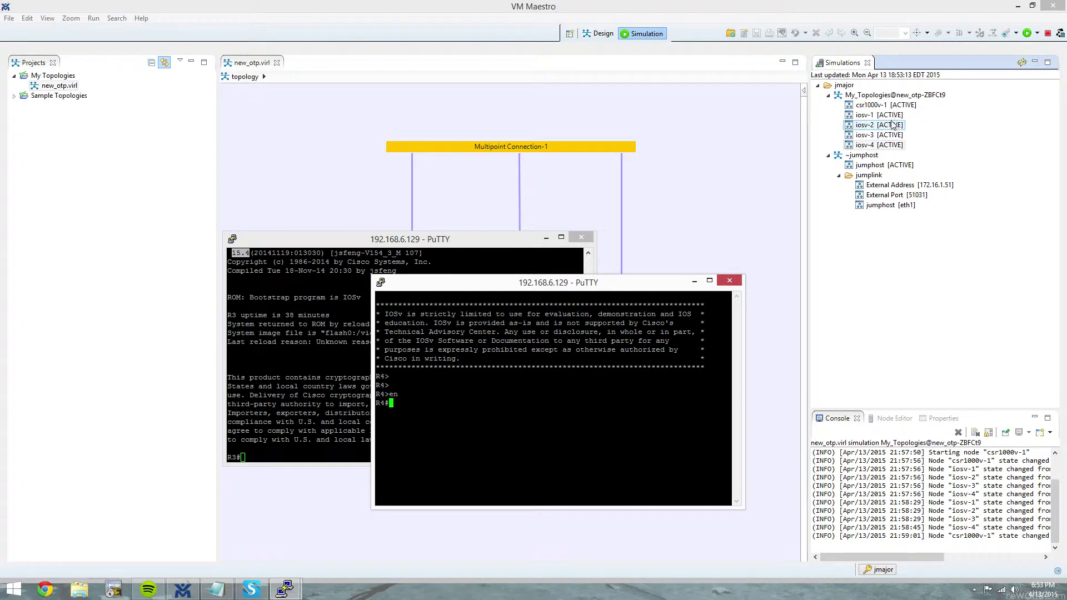
# - Open a console session to csr1000v-1 and move it toward the centre
pyautogui.click(892, 106)
pyautogui.rightClick(892, 106)
pyautogui.moveTo(918, 111)
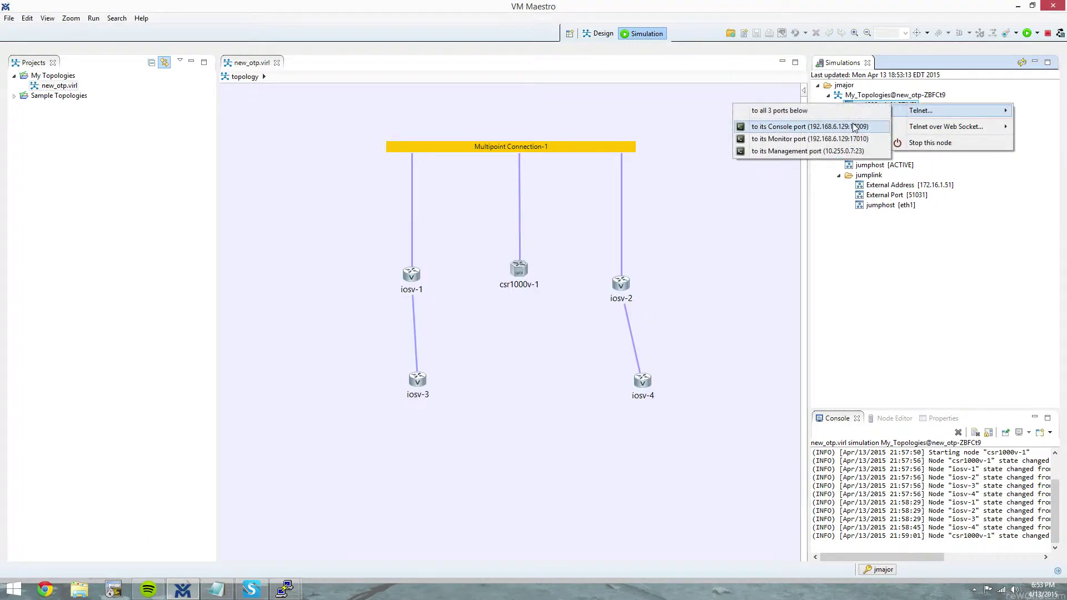
pyautogui.click(854, 127)
pyautogui.press('Return')
pyautogui.press('Return')
pyautogui.press('Return')
pyautogui.press('Return')
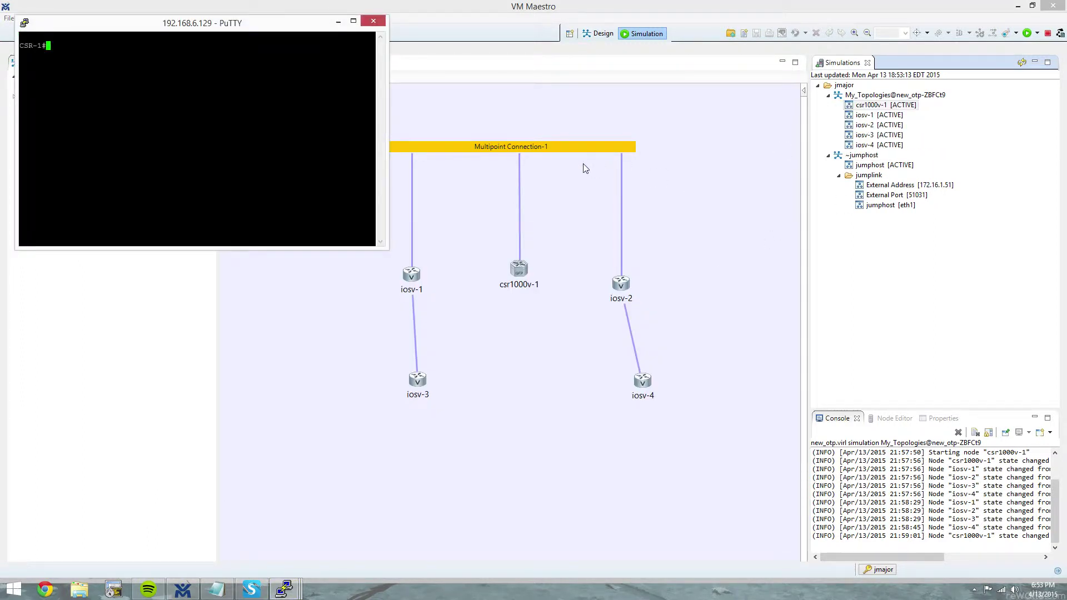
pyautogui.moveTo(211, 22); pyautogui.dragTo(342, 115)
# - Arrange the R4 and CSR-1 console windows so both are visible
pyautogui.moveTo(284, 589)
pyautogui.click(278, 538)
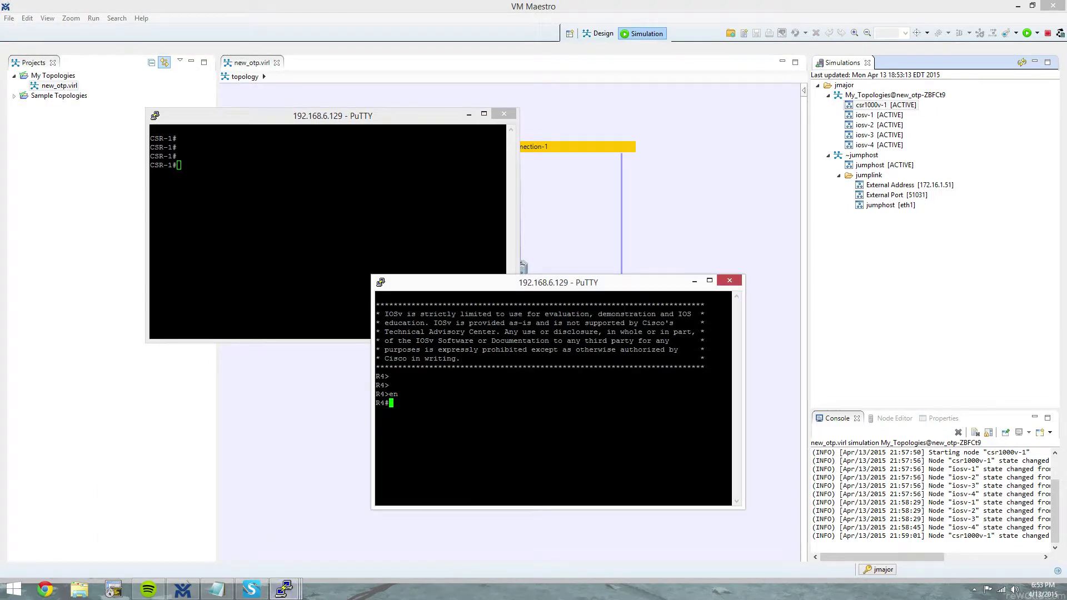
pyautogui.moveTo(493, 288); pyautogui.dragTo(311, 165)
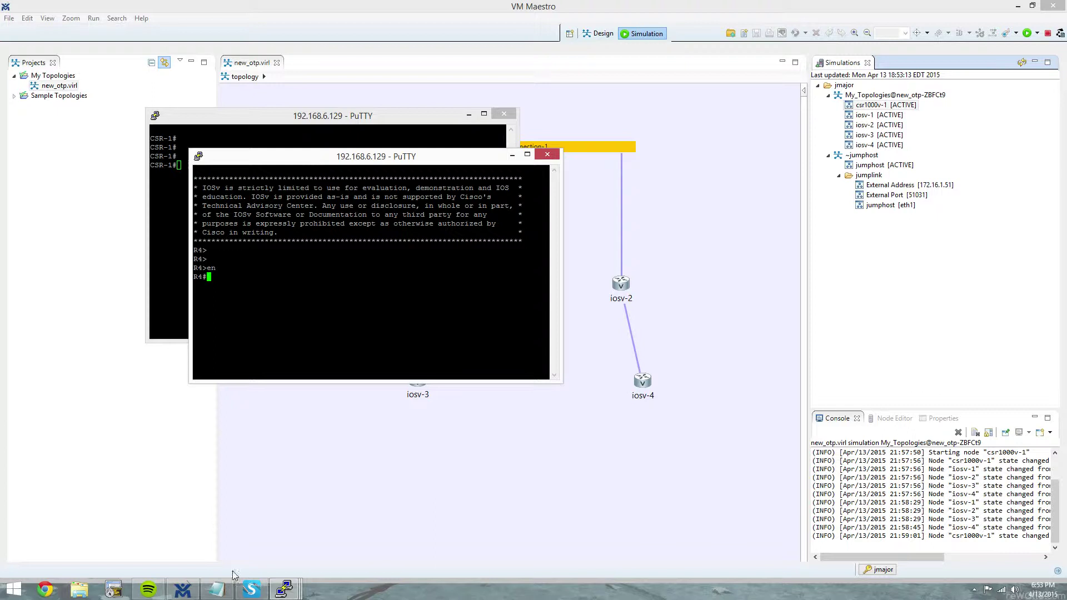
pyautogui.moveTo(292, 590)
pyautogui.click(432, 522)
pyautogui.moveTo(375, 116); pyautogui.dragTo(351, 110)
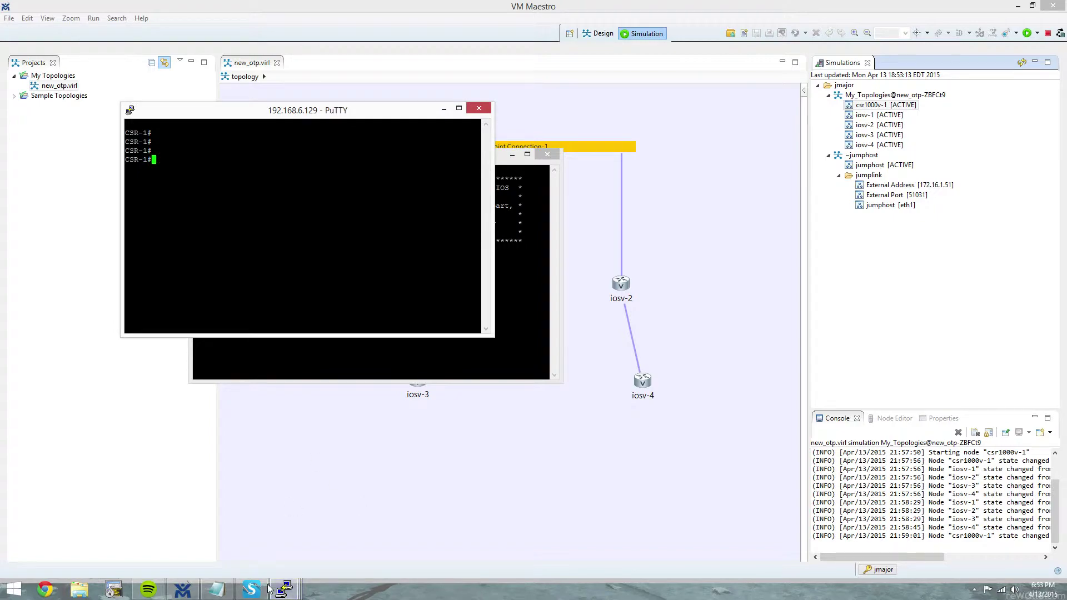
# - Run 'show ver' on CSR-1 and mark the IOS XE 03.13.00.S version string
pyautogui.moveTo(283, 590)
pyautogui.click(167, 534)
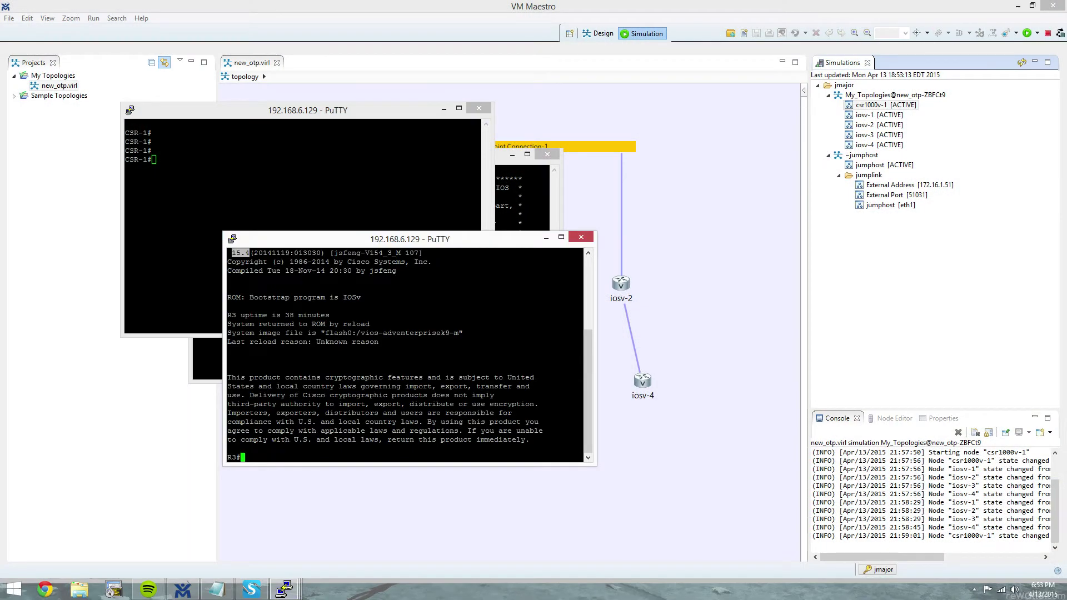
pyautogui.click(528, 194)
pyautogui.click(154, 160)
pyautogui.write('sho')
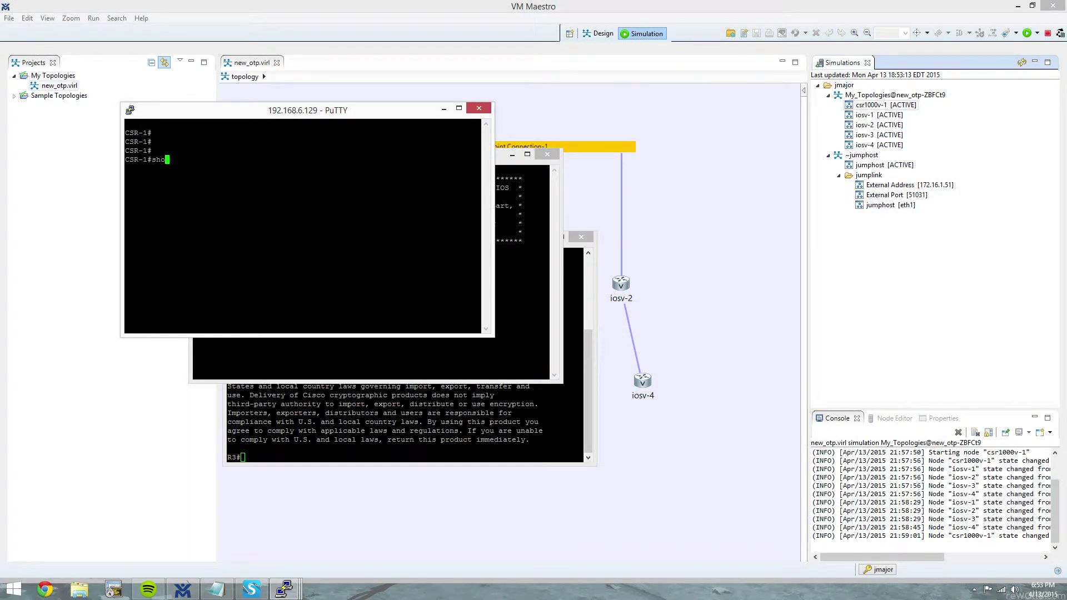
pyautogui.write('w ver')
pyautogui.press('Return')
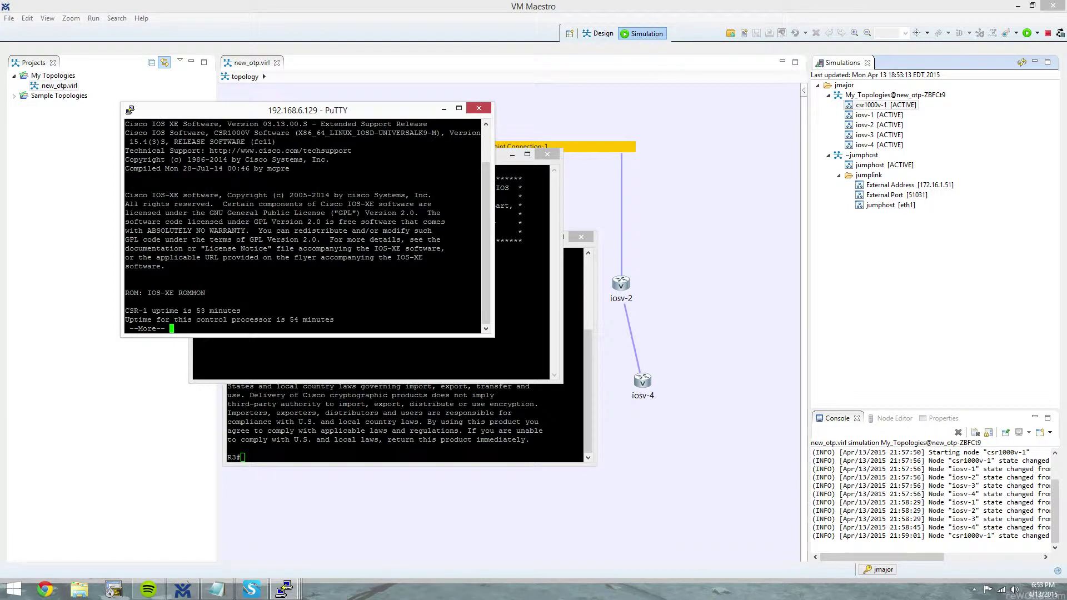
pyautogui.doubleClick(266, 123)
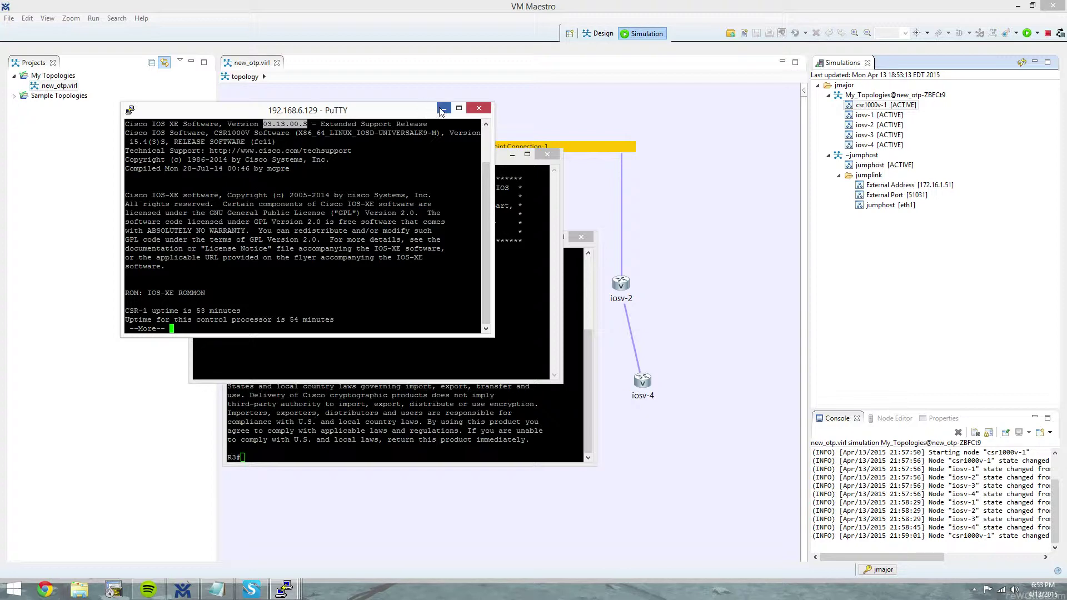
# - In the topology sketch, draw grey lines from CSR to R3 and R4, then select Polyline
pyautogui.click(1019, 7)
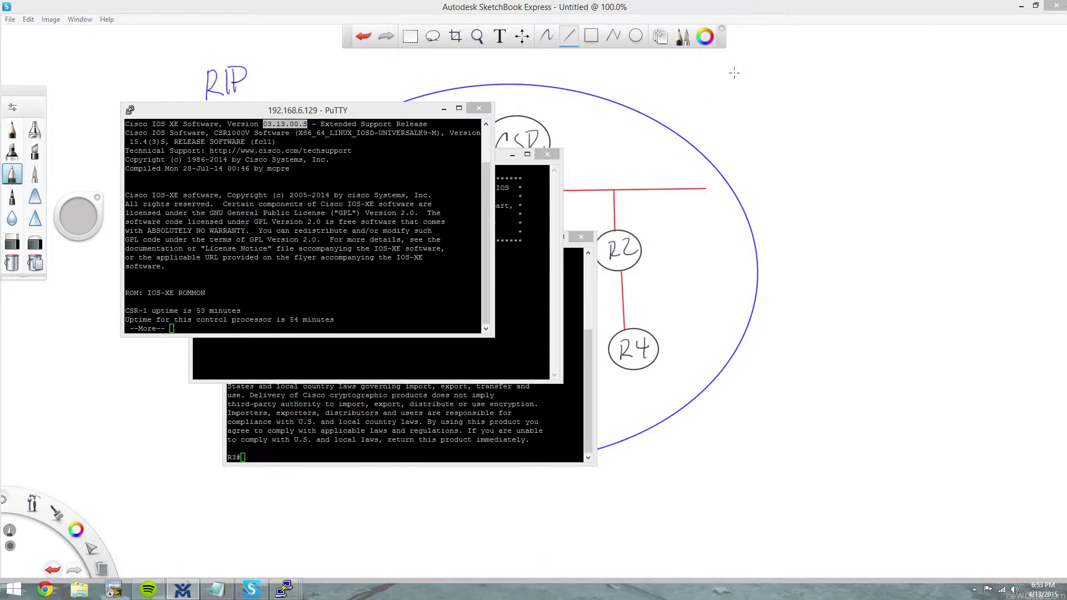
pyautogui.click(735, 73)
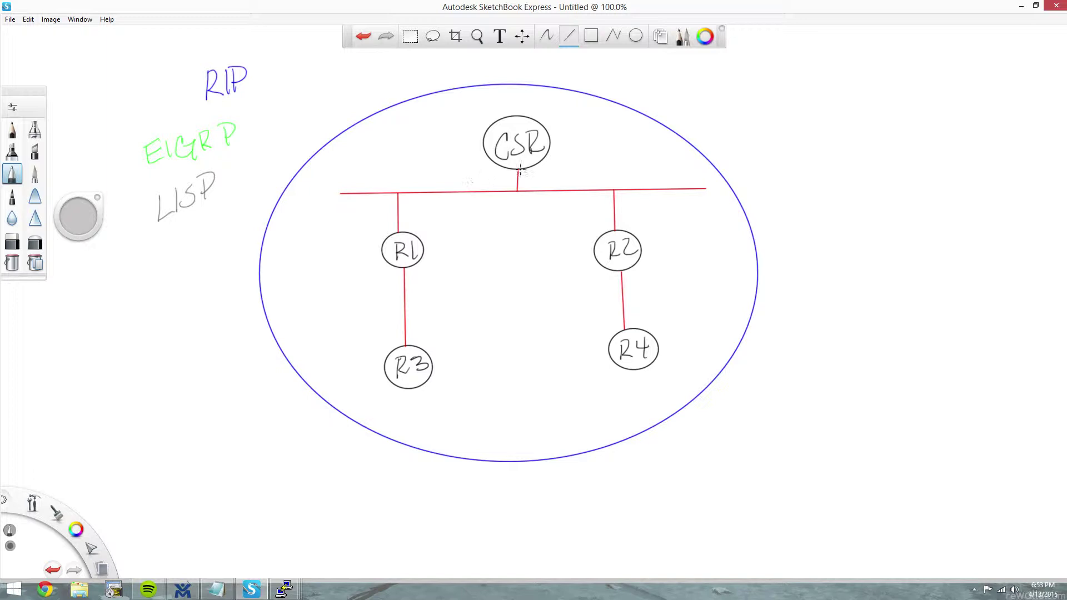
pyautogui.moveTo(516, 165); pyautogui.dragTo(408, 343)
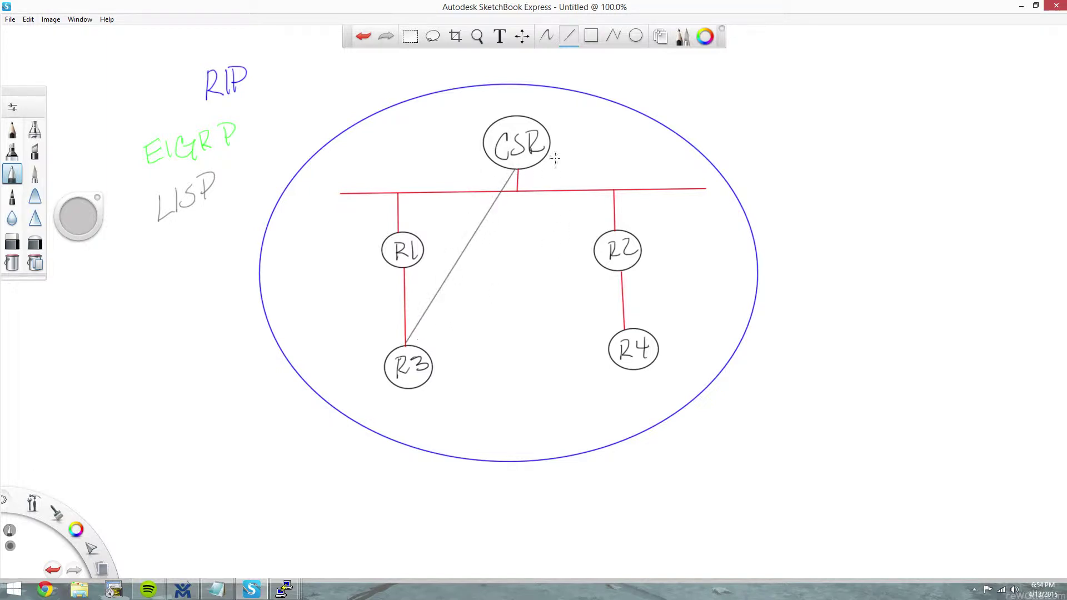
pyautogui.moveTo(517, 167); pyautogui.dragTo(624, 328)
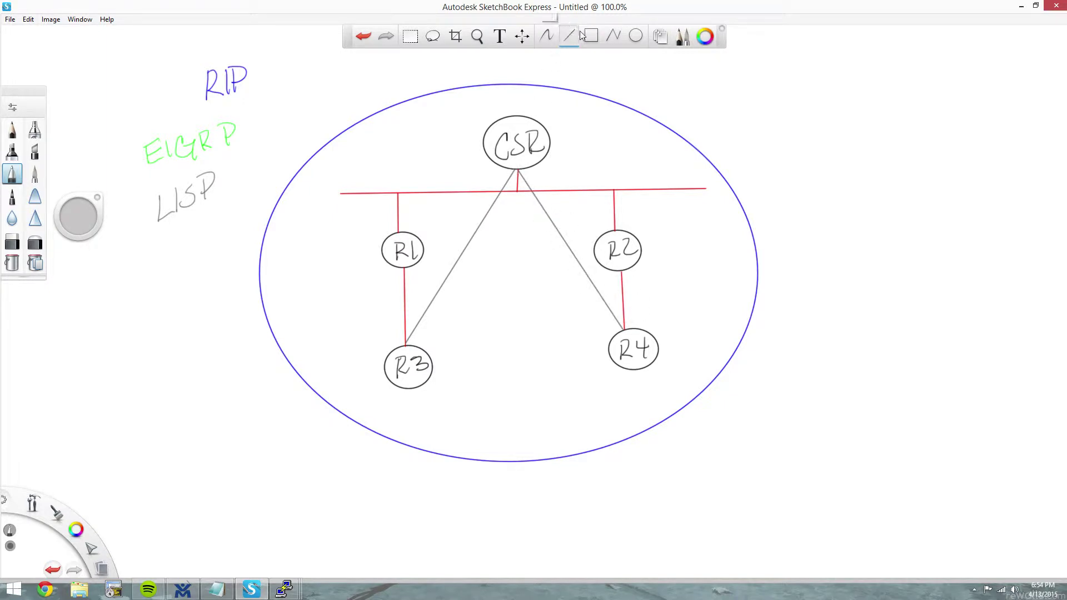
pyautogui.click(614, 35)
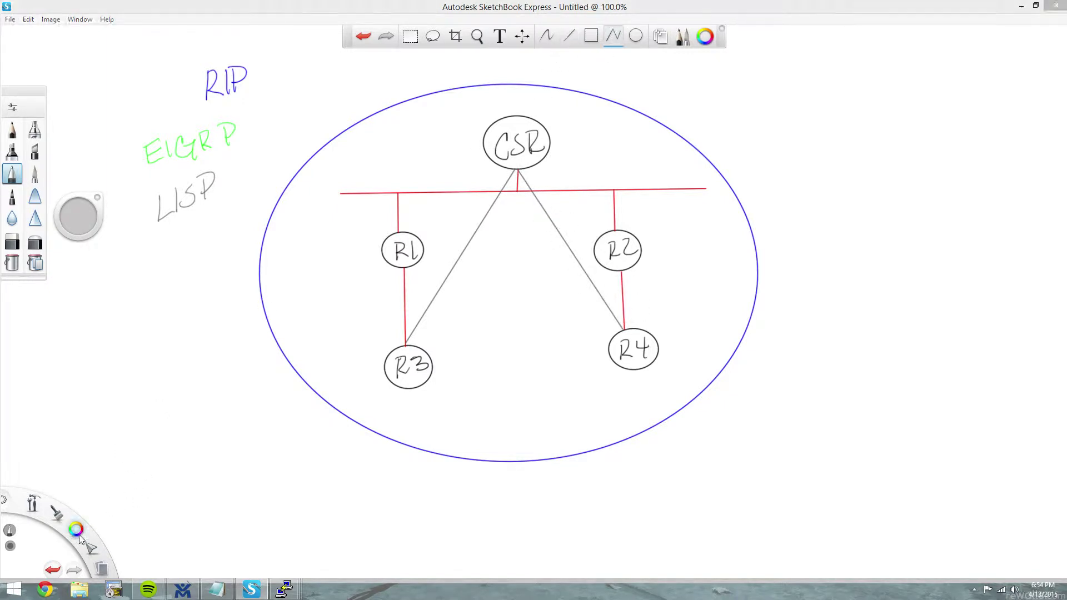
# - In green, enclose both CSR links with a closed outline and scribble zig-zags along them
pyautogui.moveTo(76, 529); pyautogui.dragTo(50, 538)
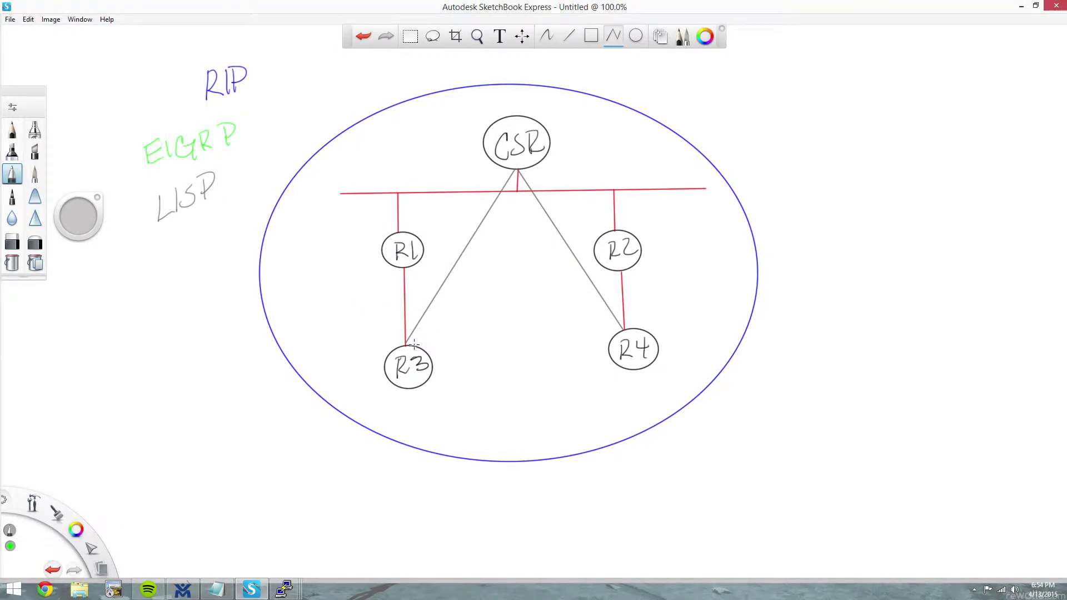
pyautogui.click(397, 340)
pyautogui.press('Escape')
pyautogui.click(535, 169)
pyautogui.click(623, 329)
pyautogui.click(422, 338)
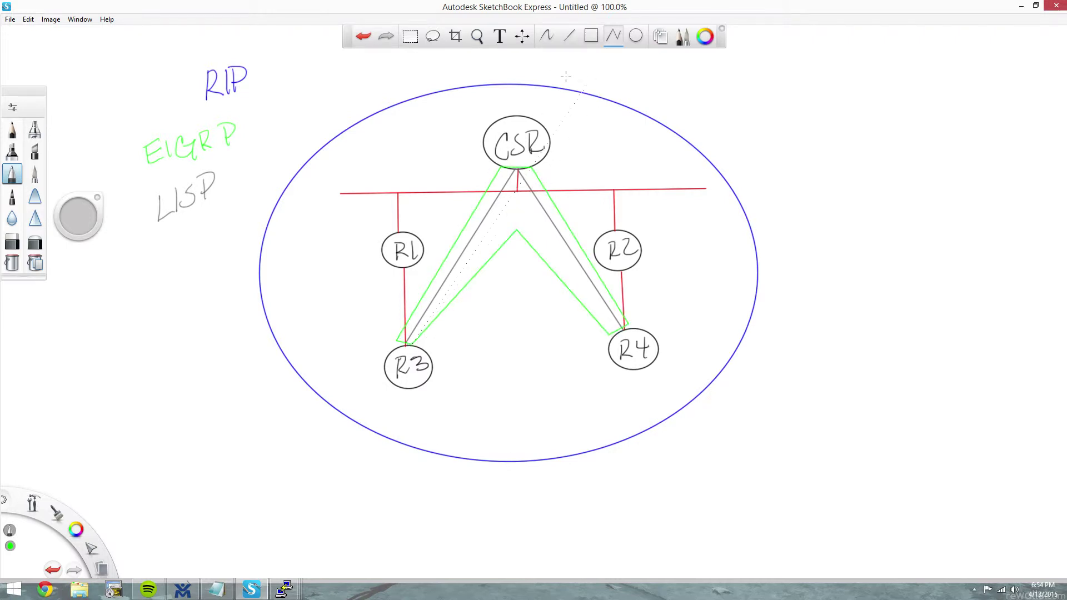
pyautogui.click(548, 36)
pyautogui.moveTo(439, 302)
pyautogui.mouseDown()
pyautogui.moveTo(442, 277)
pyautogui.moveTo(499, 207)
pyautogui.moveTo(549, 228)
pyautogui.moveTo(556, 264)
pyautogui.moveTo(609, 308)
pyautogui.mouseUp()
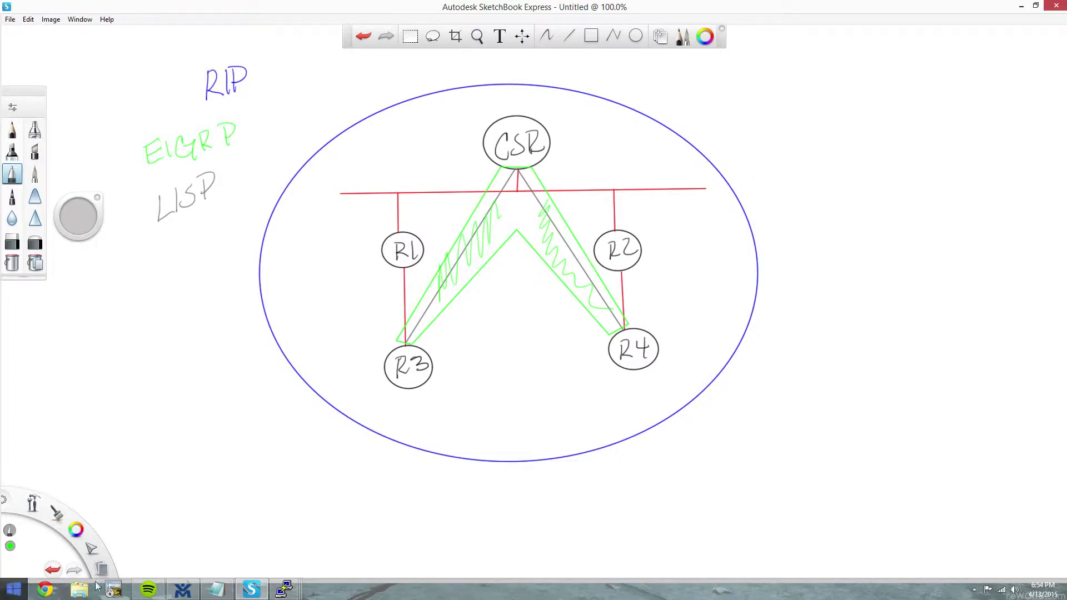
# - Bring the PuTTY sessions forward, clear CSR-1's --More-- pause, and move CSR-1 upper left
pyautogui.click(285, 589)
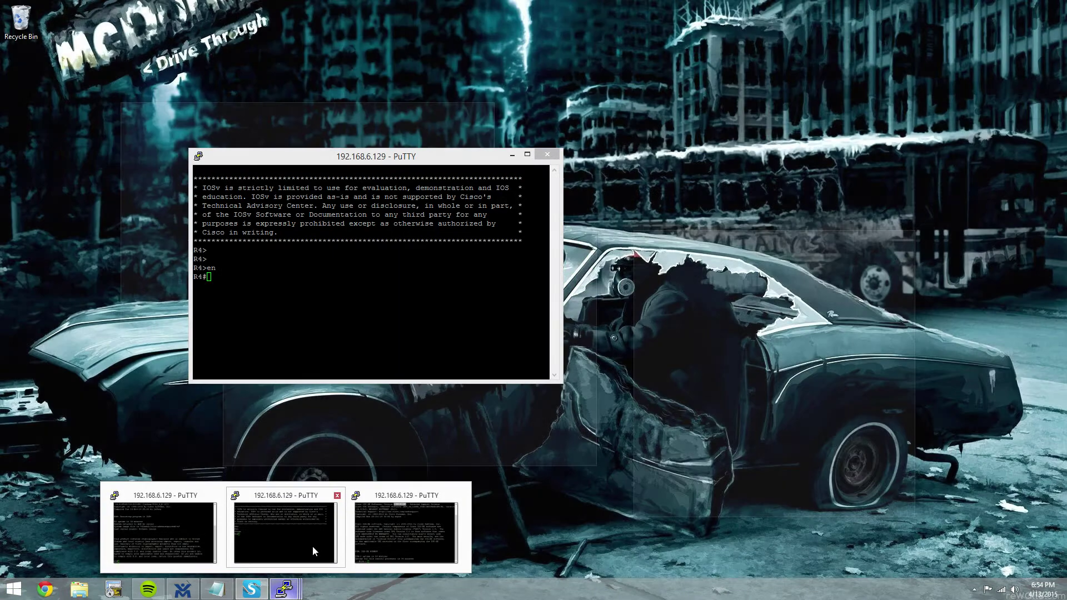
pyautogui.click(313, 546)
pyautogui.click(259, 591)
pyautogui.click(259, 591)
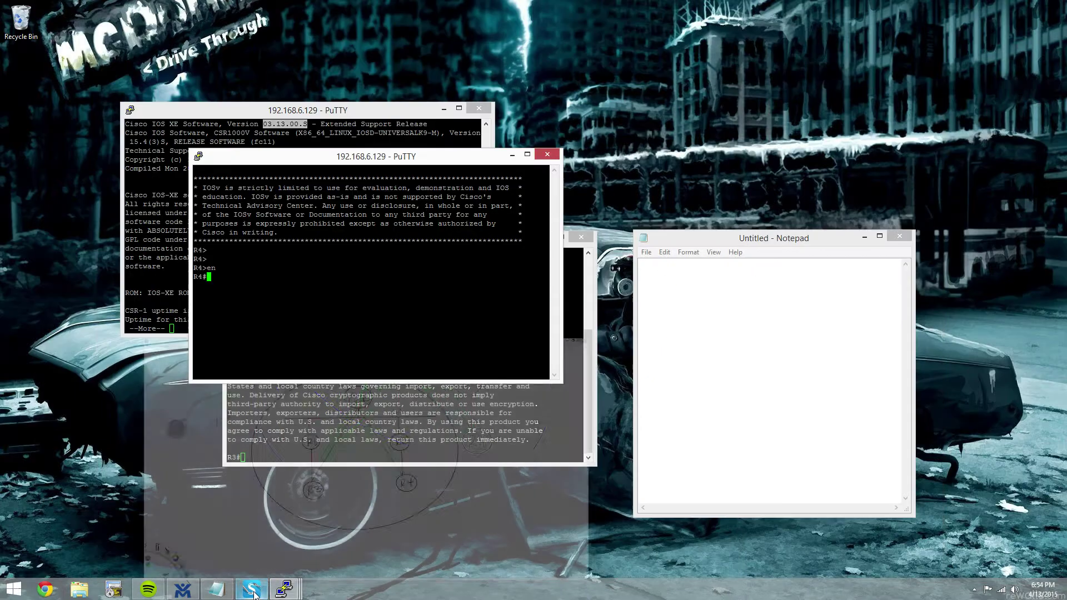
pyautogui.click(284, 589)
pyautogui.click(396, 542)
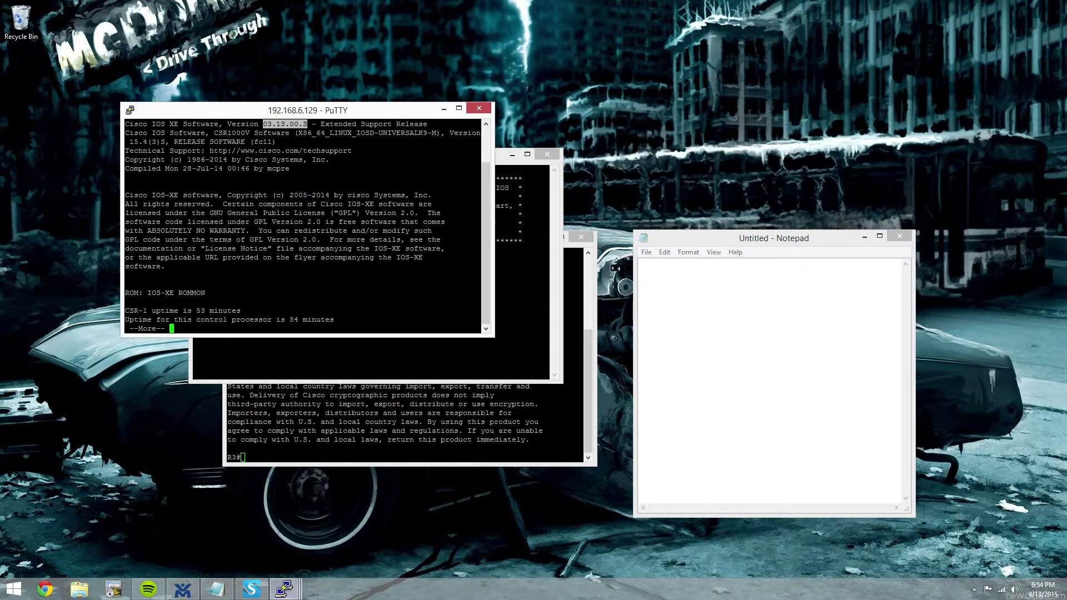
pyautogui.press('q')
pyautogui.moveTo(311, 115); pyautogui.dragTo(286, 13)
# - Arrange the R3 and R4 console windows centrally, next to the empty Notepad
pyautogui.hotkey('alt', 'Tab')
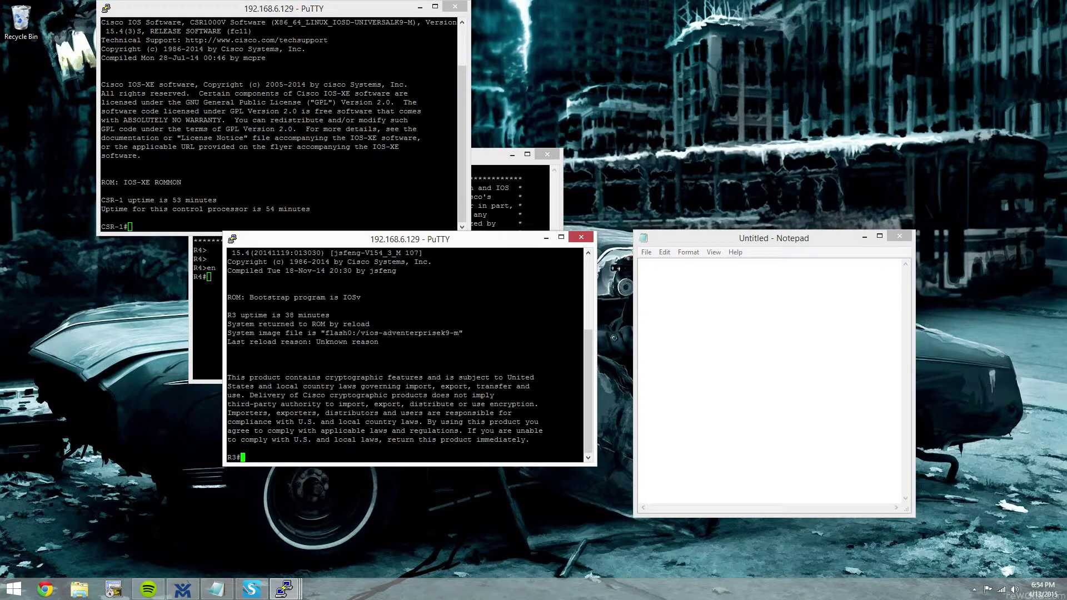
pyautogui.moveTo(487, 161); pyautogui.dragTo(724, 293)
pyautogui.moveTo(483, 248); pyautogui.dragTo(459, 116)
pyautogui.click(583, 293)
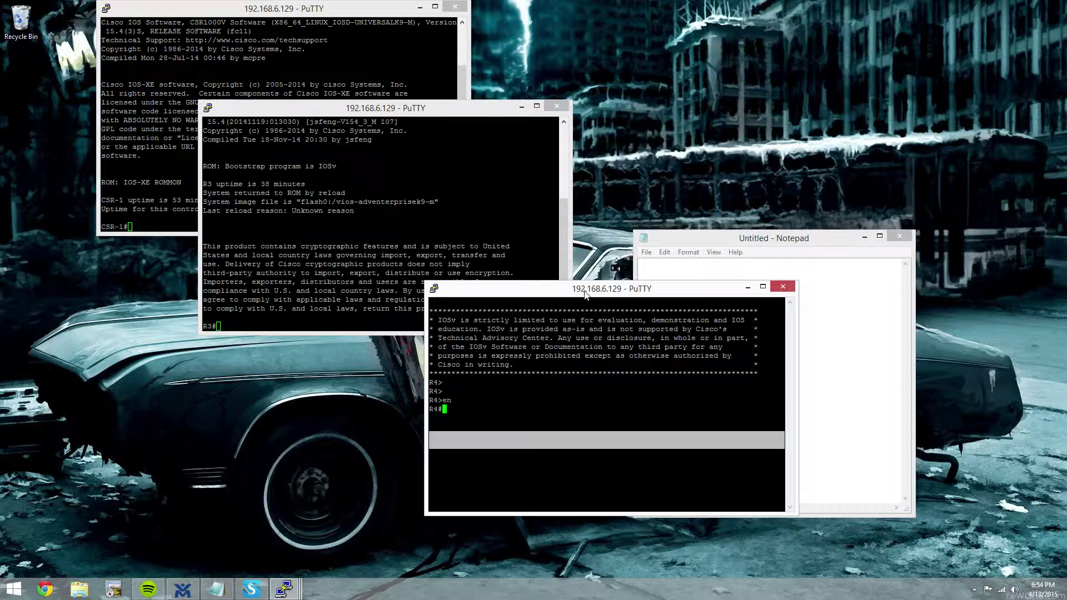
pyautogui.moveTo(584, 293); pyautogui.dragTo(453, 181)
pyautogui.hotkey('alt', 'Tab')
pyautogui.click(748, 385)
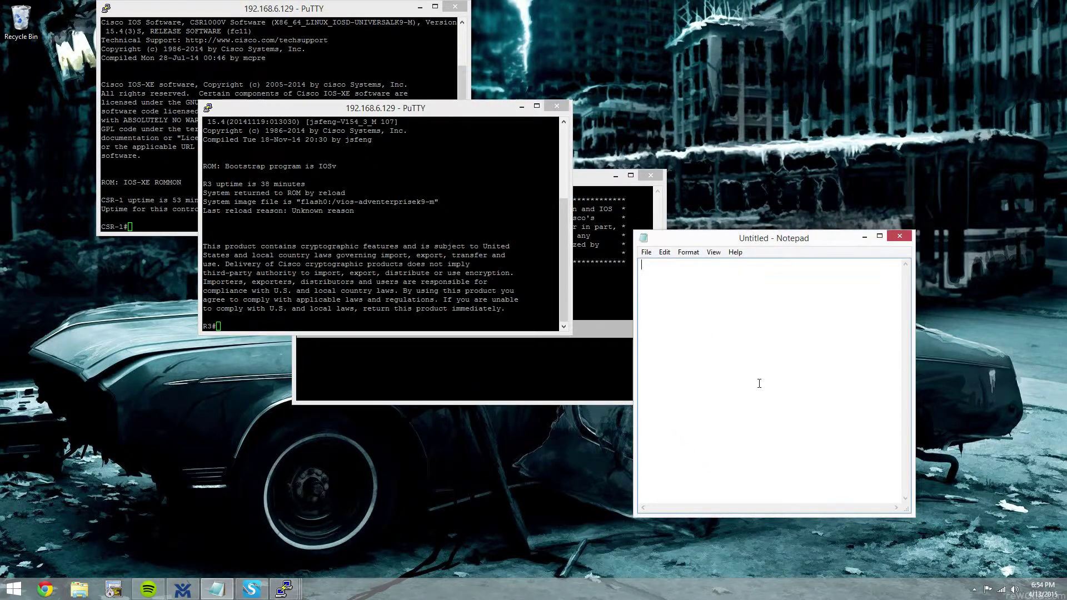
# - List R3's RIP routes with 'show ip ro rip'
pyautogui.hotkey('alt', 'Tab')
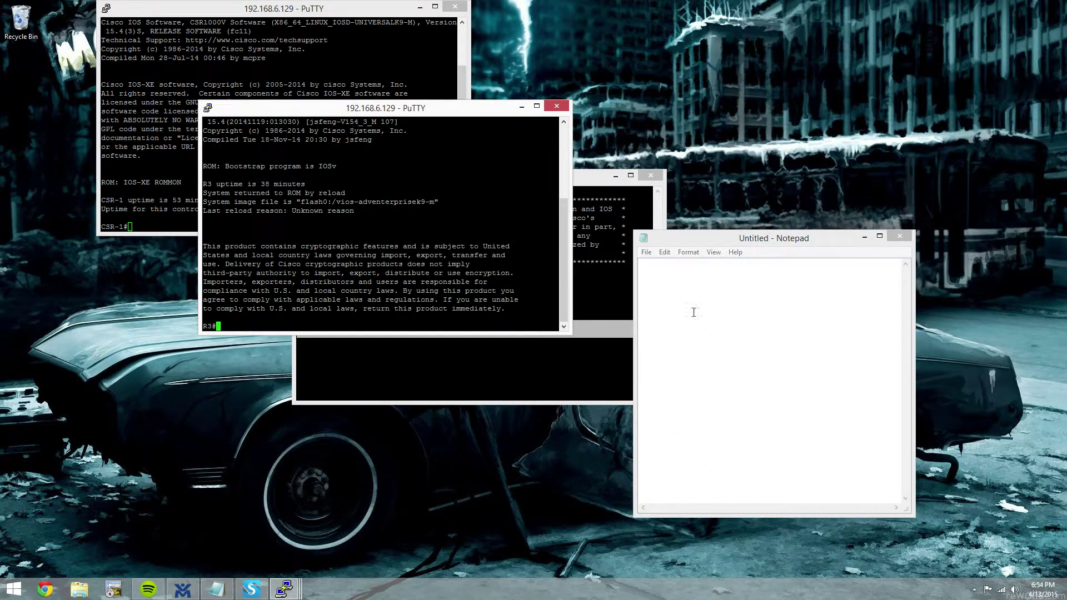
pyautogui.write('show ip ro rip')
pyautogui.press('Return')
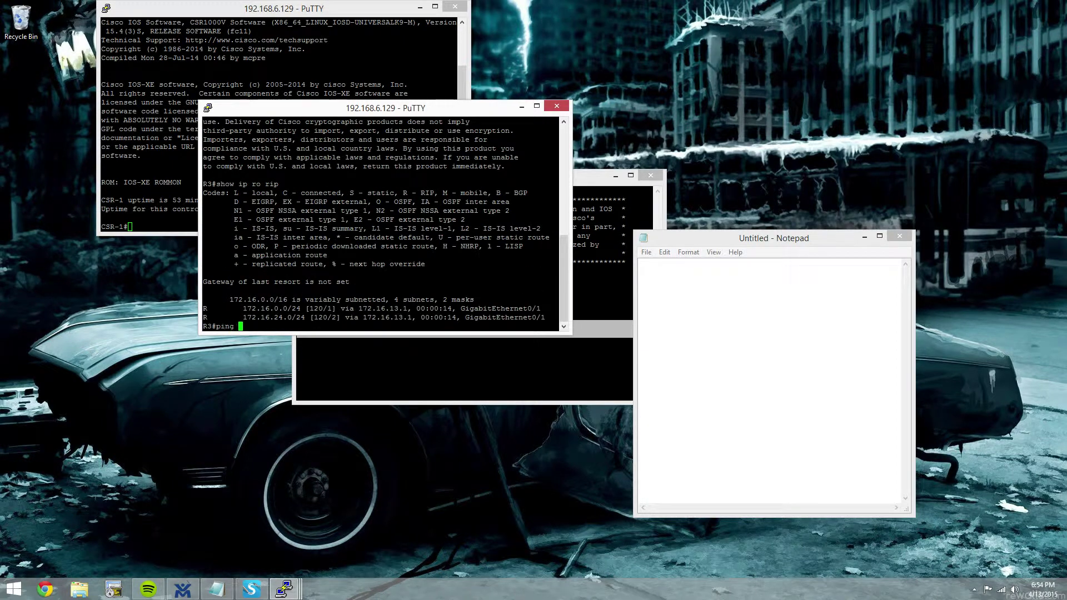
# - Show CSR-1's GigabitEthernet2 configuration and copy its address 172.16.0.2
pyautogui.click(144, 166)
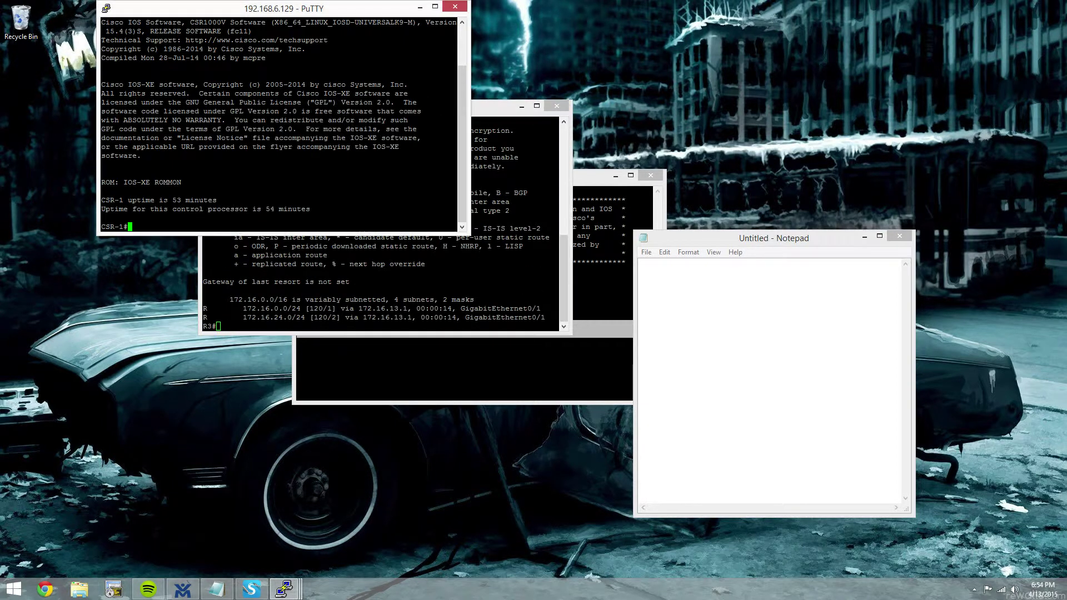
pyautogui.write('show run t')
pyautogui.write('nt gi2')
pyautogui.press('Return')
pyautogui.moveTo(155, 191); pyautogui.dragTo(199, 191)
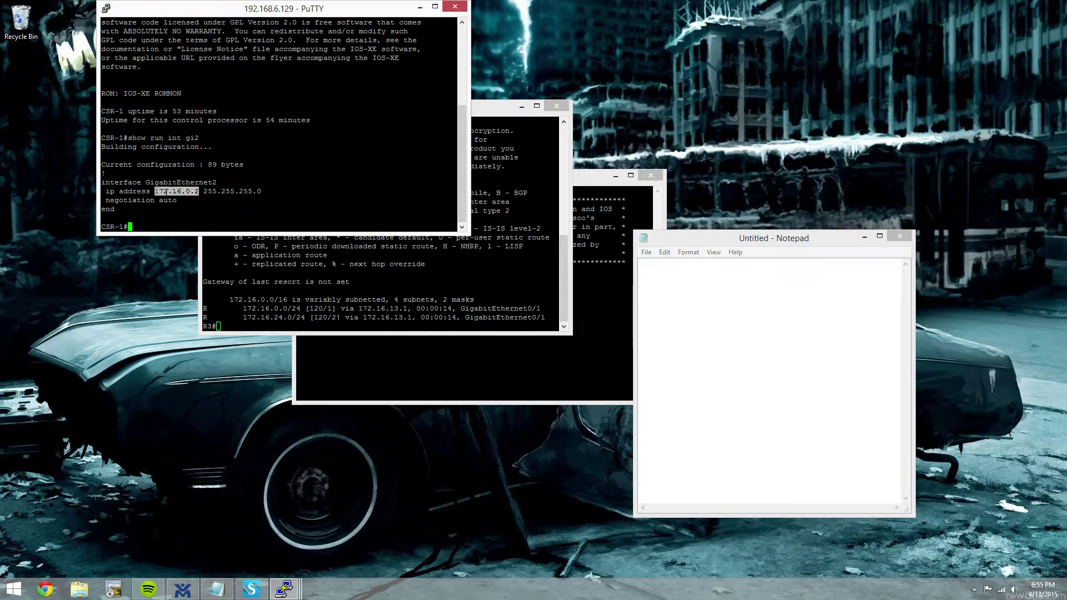
# - Draft conf t, router eigrp OTP, address-family ipv4 unicast AS 100, and neighbor 172.16.0.2 in Notepad
pyautogui.click(748, 382)
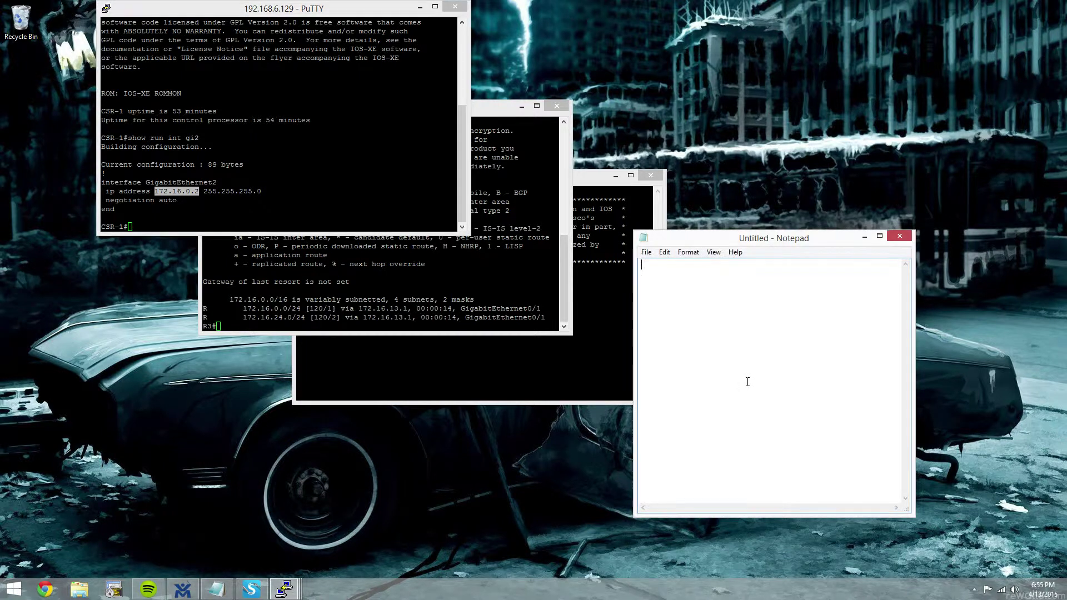
pyautogui.moveTo(803, 245); pyautogui.dragTo(870, 266)
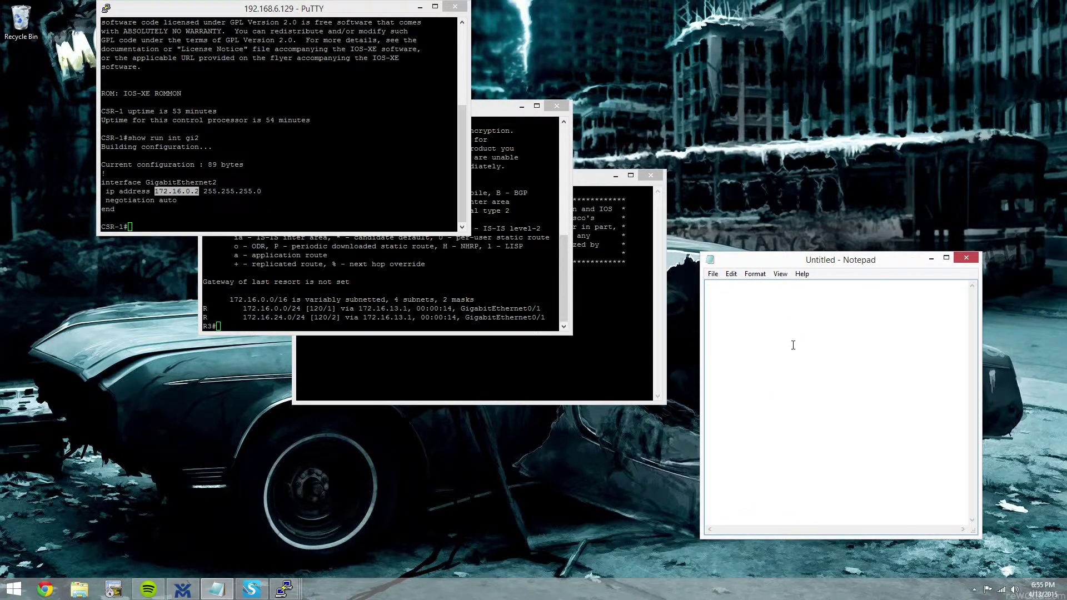
pyautogui.write('conf t')
pyautogui.press('Return')
pyautogui.write('!')
pyautogui.press('Return')
pyautogui.write('router')
pyautogui.write(' eigr')
pyautogui.write('p OTP  ')
pyautogui.write('addr i')
pyautogui.write('pv4 ')
pyautogui.write('uni ')
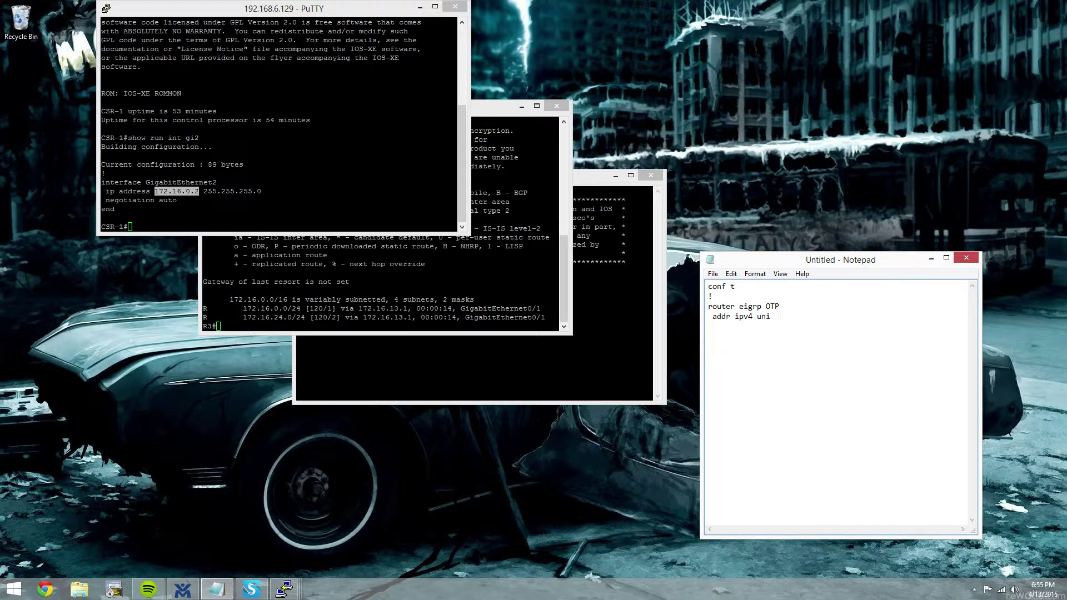
pyautogui.write('auto 100')
pyautogui.write('   neighbor')
pyautogui.write('172.16.0.2')
# - Finish the neighbor line with gi0/1 remote 10 lisp, then add network 0.0.0.0 and end
pyautogui.write('gi0/1 remote ')
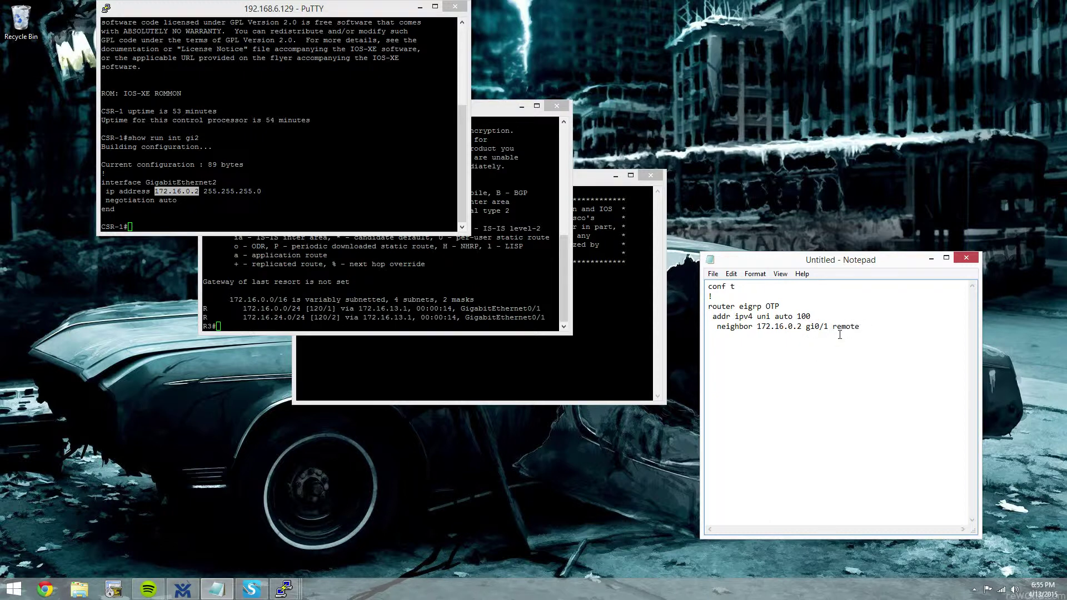
pyautogui.write('10')
pyautogui.write('lisp')
pyautogui.press('Return')
pyautogui.write('network')
pyautogui.write('0.0.0.0')
pyautogui.press('Return')
pyautogui.write('end')
pyautogui.press('Return')
# - Add wr to the draft, copy it all, and paste it into the R3 and R4 consoles
pyautogui.write('wr')
pyautogui.hotkey('ctrl', 'a')
pyautogui.hotkey('ctrl', 'c')
pyautogui.hotkey('alt', 'Tab')
pyautogui.press('shift+Insert')
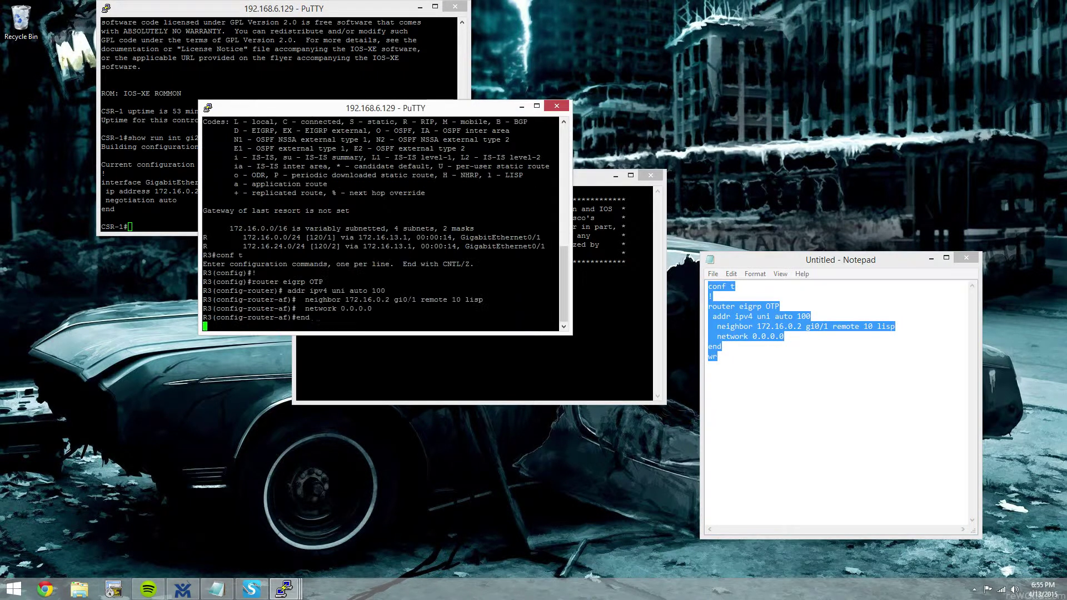
pyautogui.hotkey('alt', 'Tab')
pyautogui.press('shift+Insert')
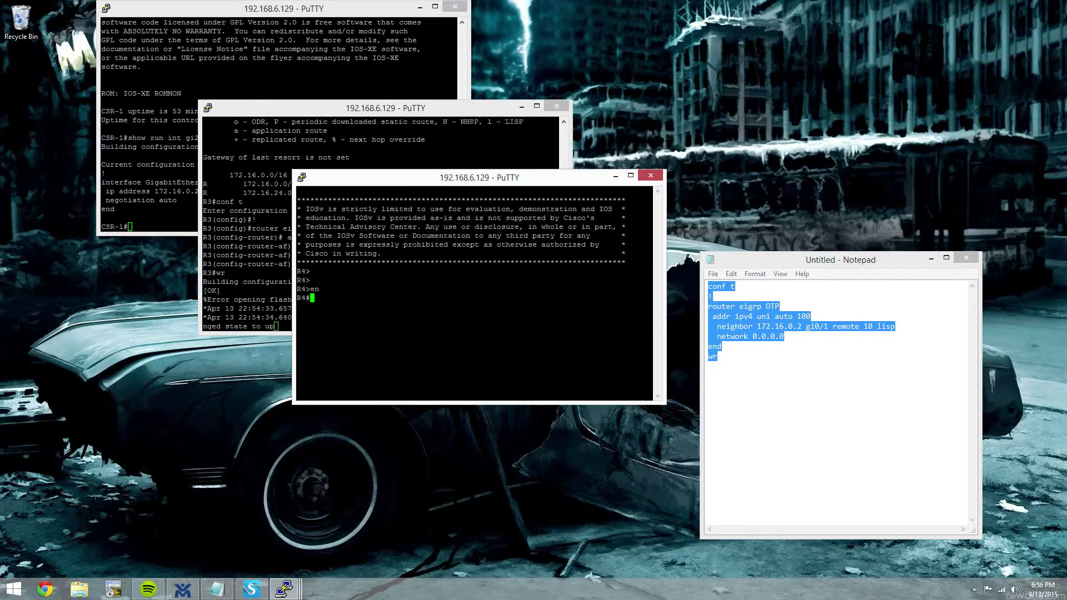
pyautogui.hotkey('alt', 'Tab')
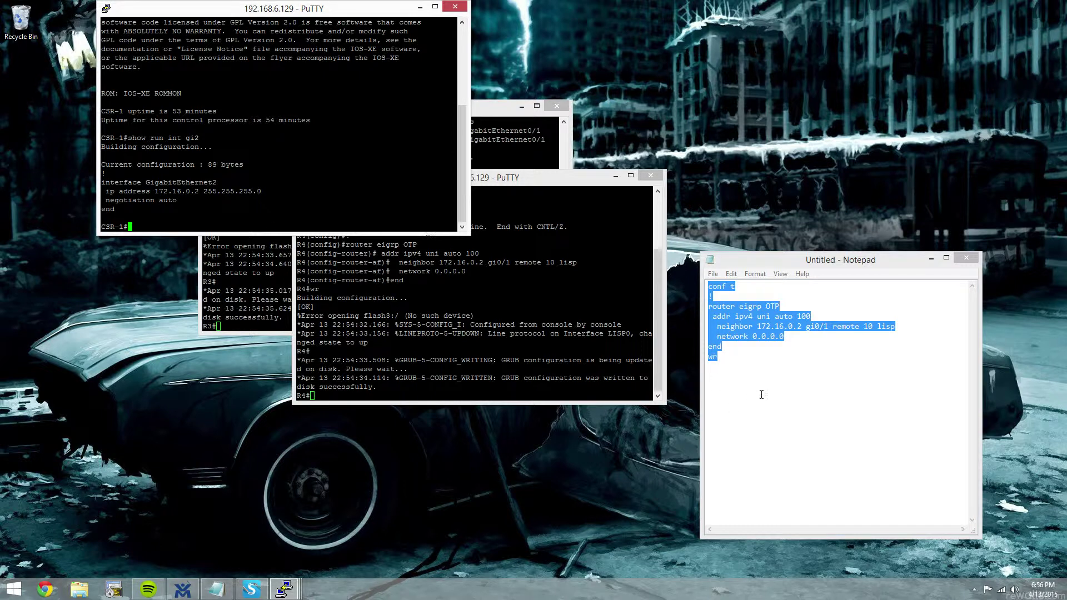
# - Remove the neighbor line from the Notepad draft and paste the edited config into CSR-1
pyautogui.doubleClick(716, 385)
pyautogui.click(915, 323)
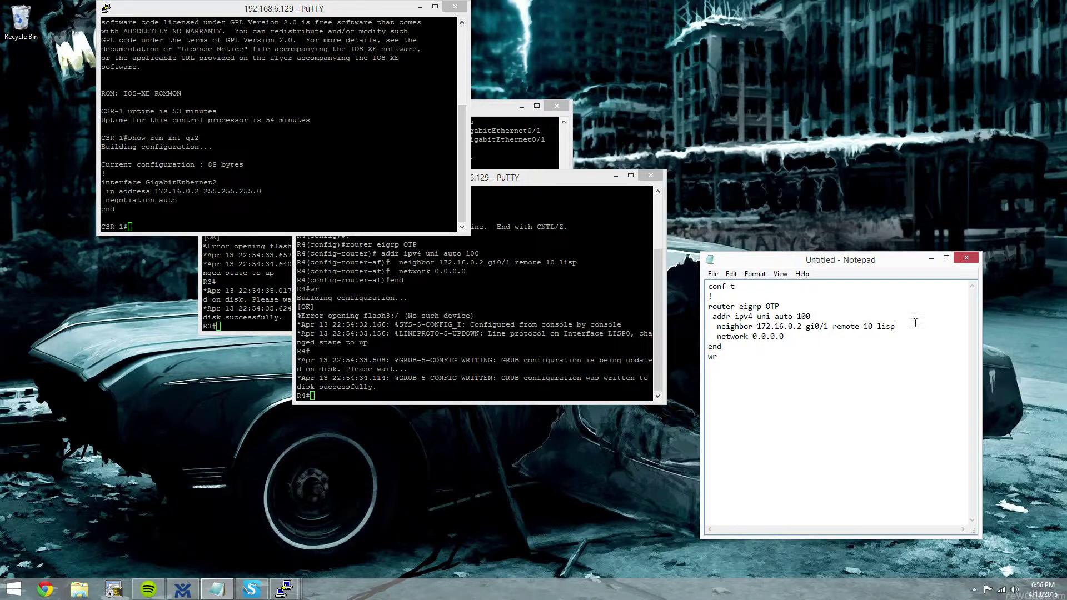
pyautogui.moveTo(902, 324); pyautogui.dragTo(717, 326)
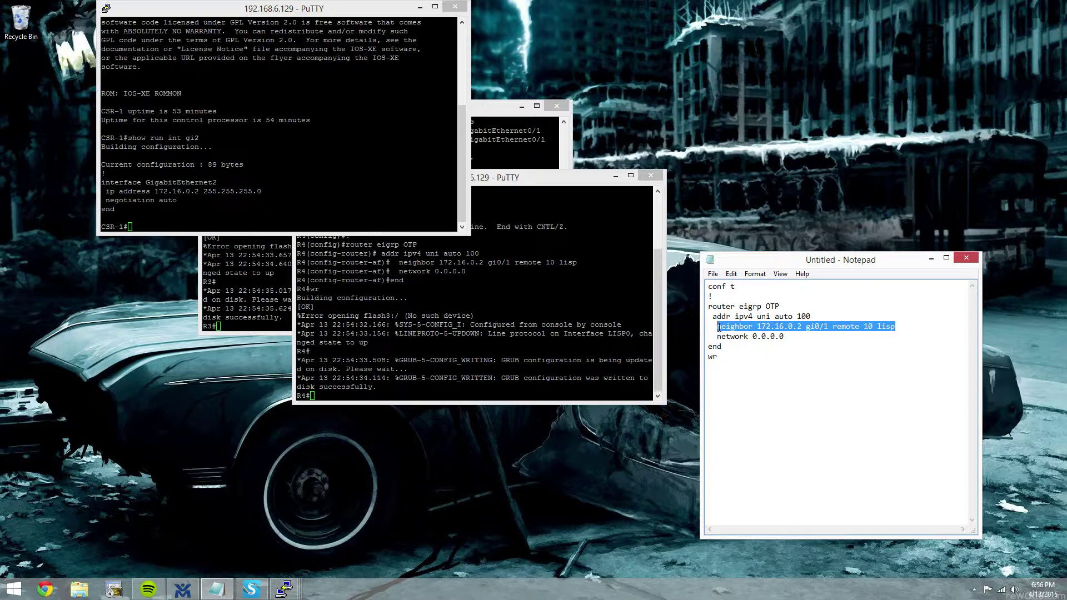
pyautogui.press('BackSpace')
pyautogui.press('BackSpace')
pyautogui.press('BackSpace')
pyautogui.press('BackSpace')
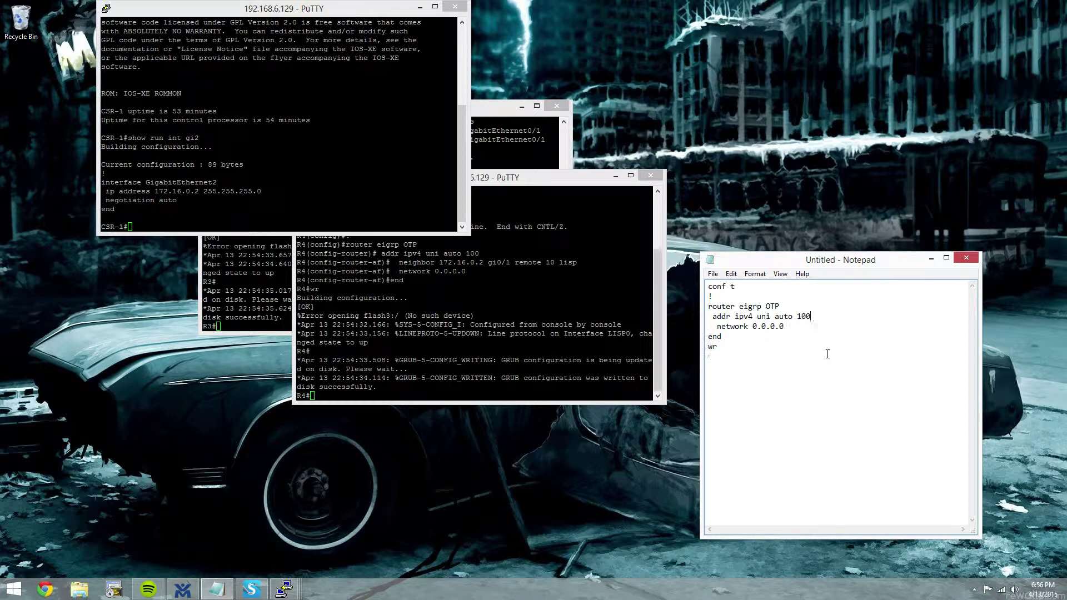
pyautogui.hotkey('ctrl', 'a')
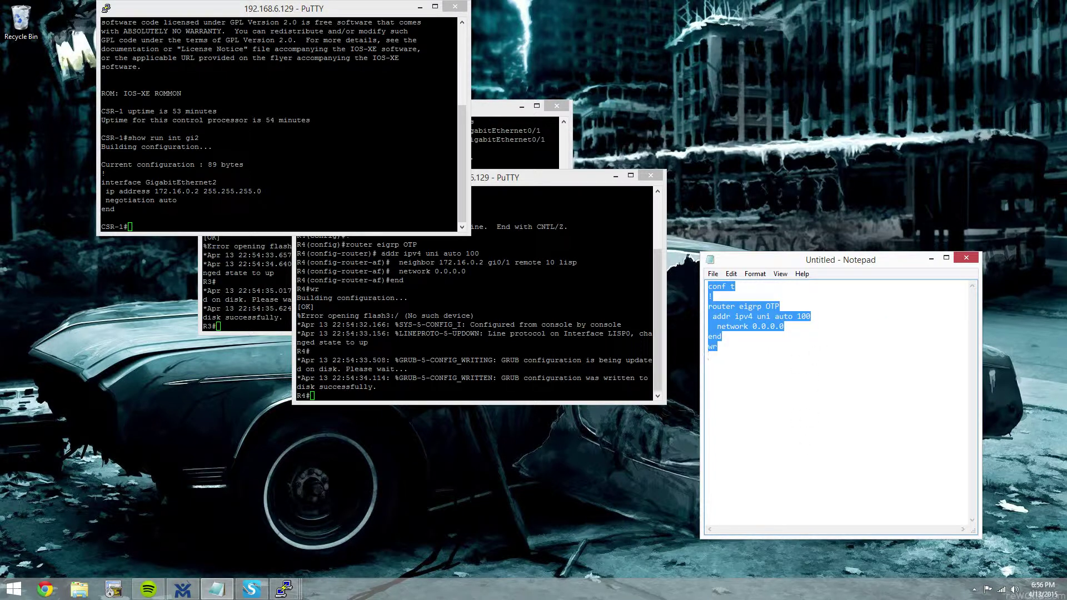
pyautogui.hotkey('ctrl', 'c')
pyautogui.hotkey('alt', 'Tab')
pyautogui.press('shift+Insert')
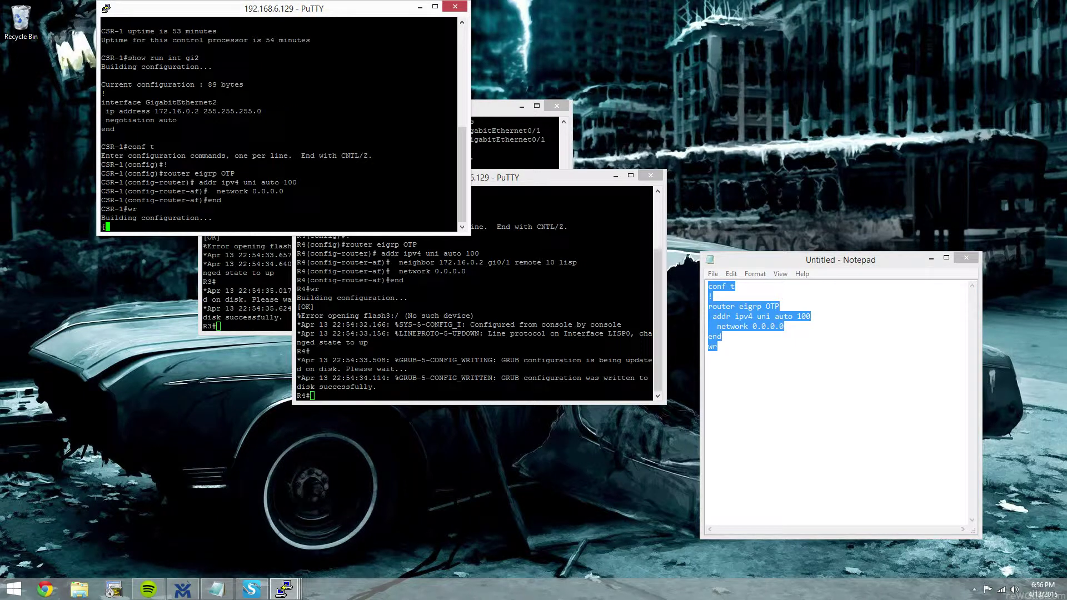
# - On CSR-1, enter router eigrp OTP and apply address-family ipv4 unicast autonomous-system 100
pyautogui.write('conf t')
pyautogui.press('Return')
pyautogui.press('Return')
pyautogui.press('Return')
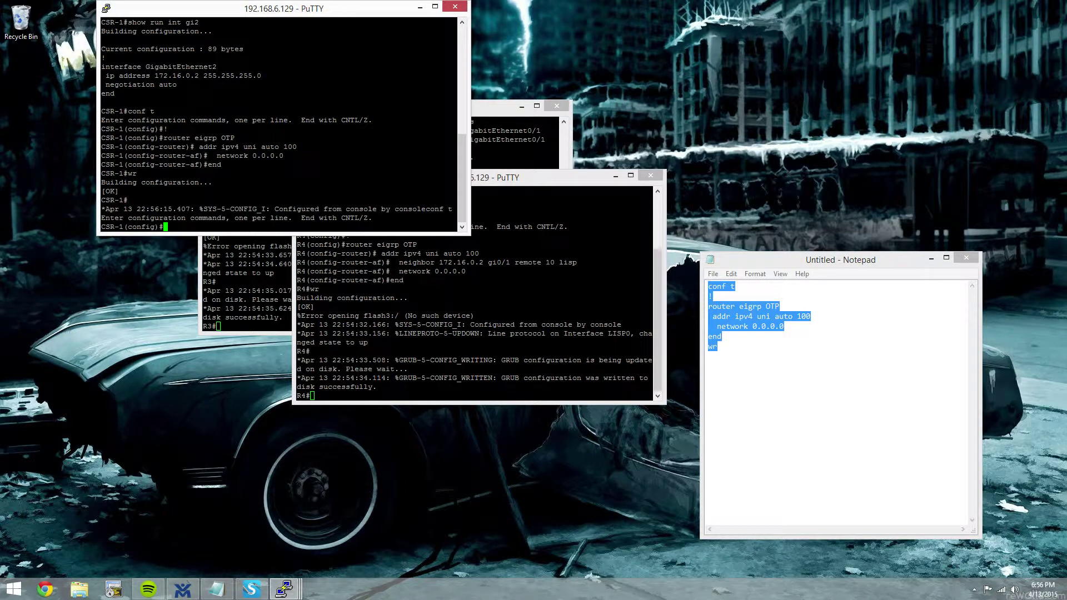
pyautogui.write('router ')
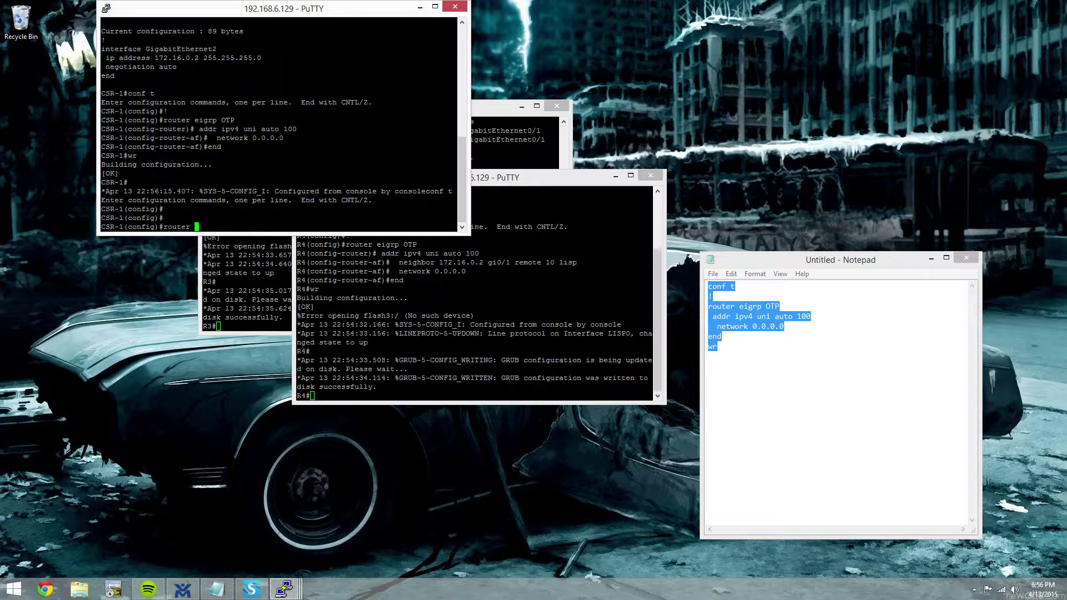
pyautogui.write('eigrp')
pyautogui.press('Tab')
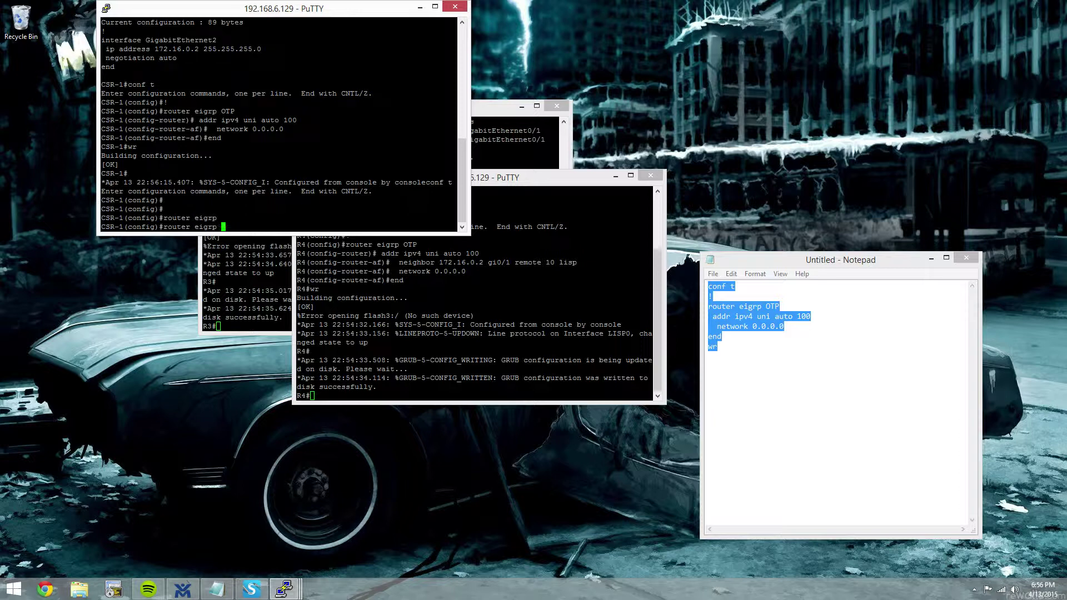
pyautogui.write('OTP')
pyautogui.press('Return')
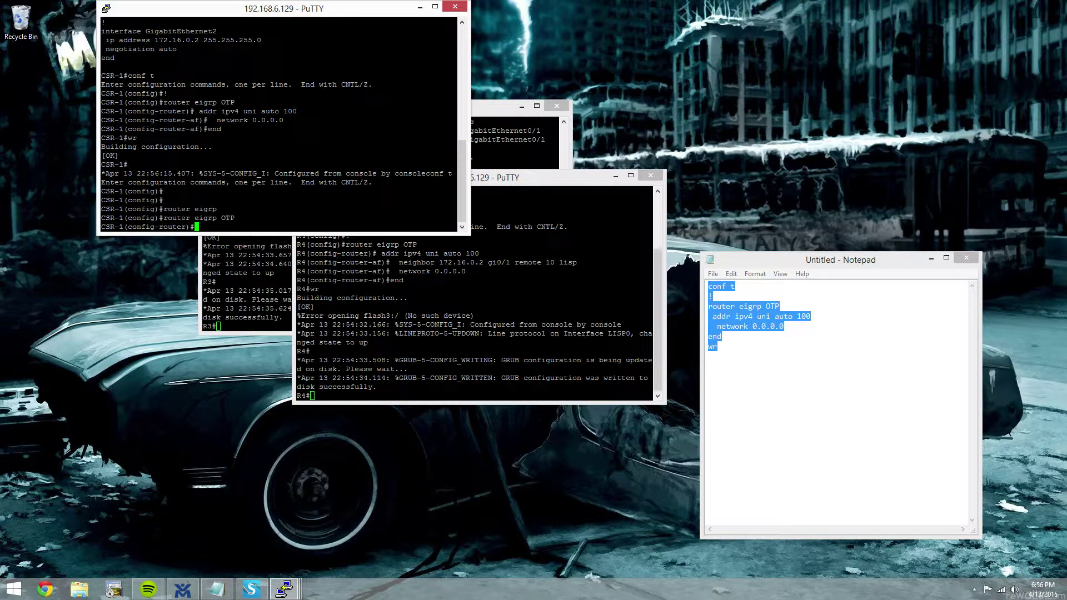
pyautogui.moveTo(199, 111); pyautogui.dragTo(455, 111)
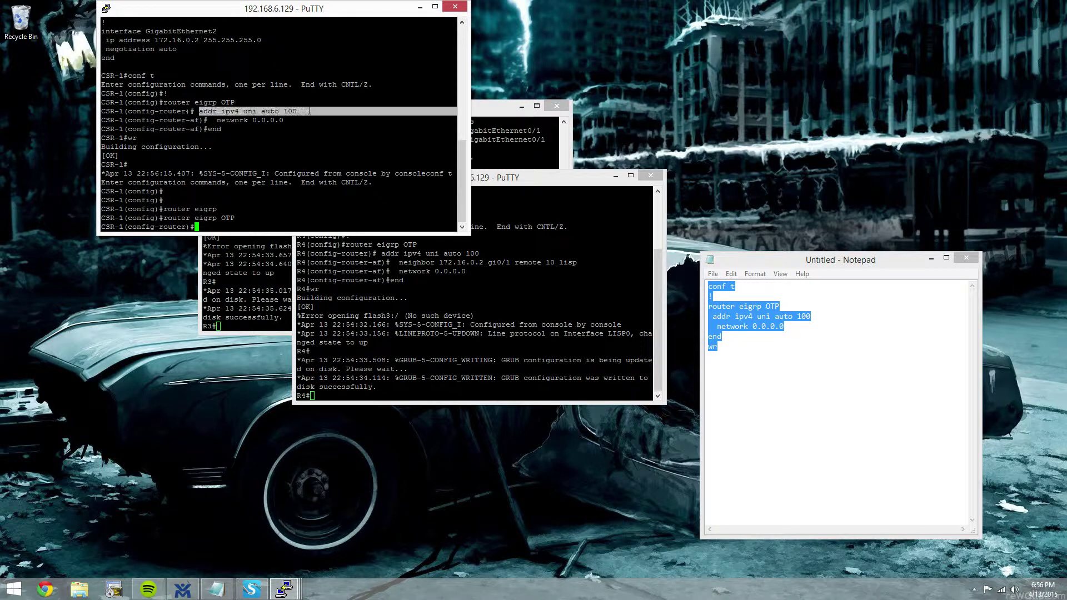
pyautogui.rightClick(341, 110)
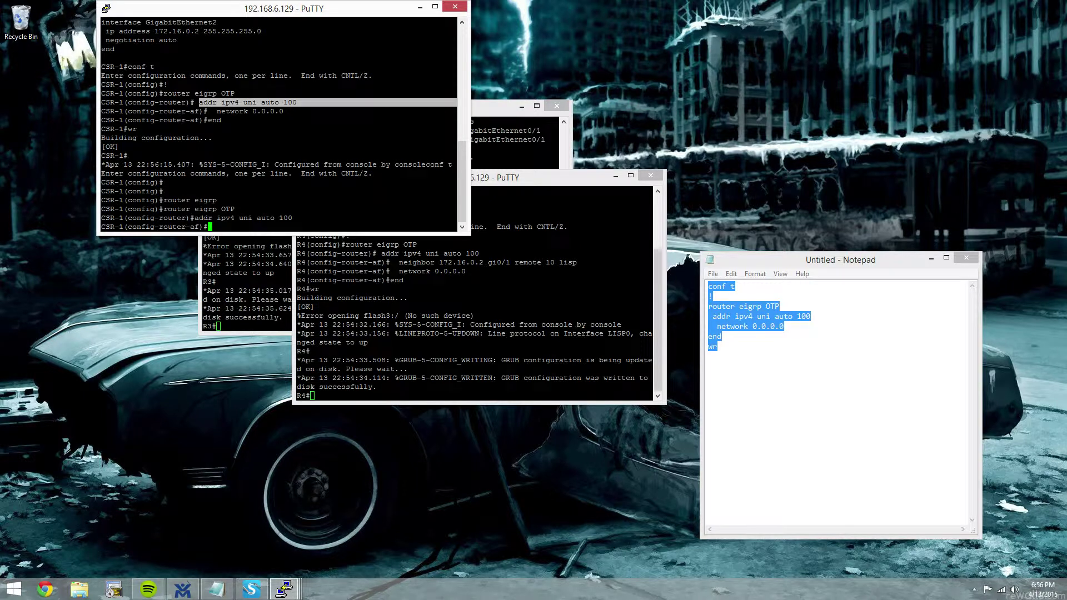
pyautogui.press('Return')
pyautogui.press('Return')
pyautogui.press('Return')
pyautogui.press('Return')
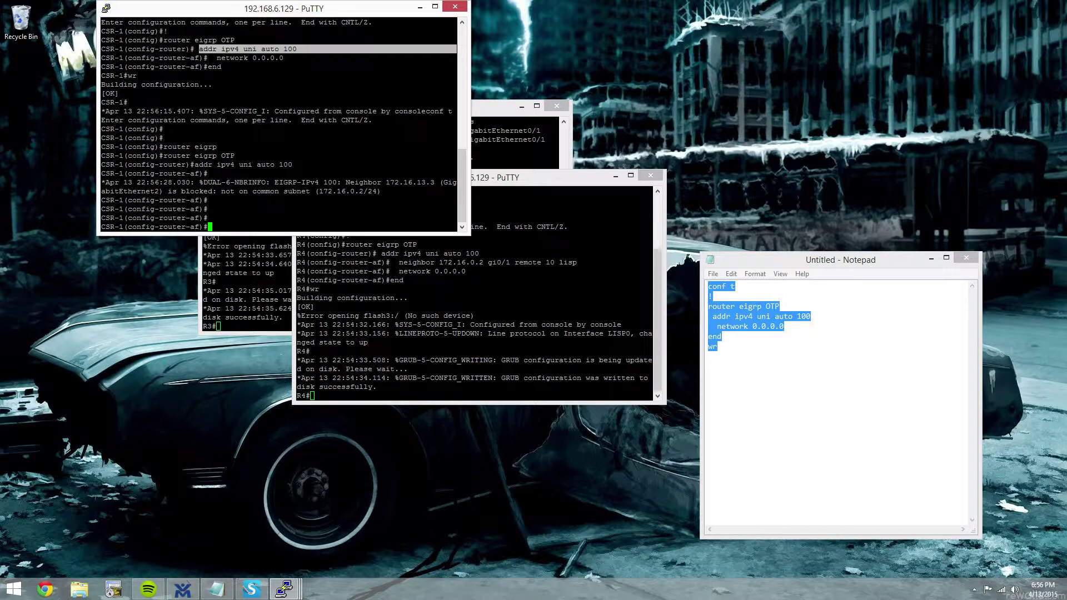
# - On CSR-1, apply 'remote-neighbors source gi2 unicast-listen lisp-encap' and return to the privileged prompt
pyautogui.write('remo')
pyautogui.press('Tab')
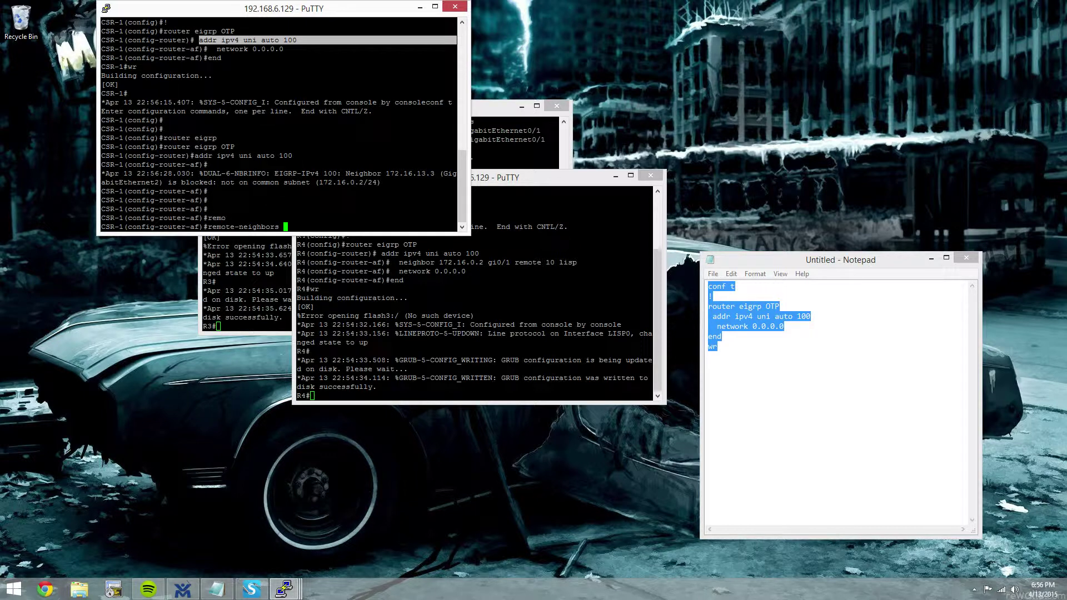
pyautogui.write('?')
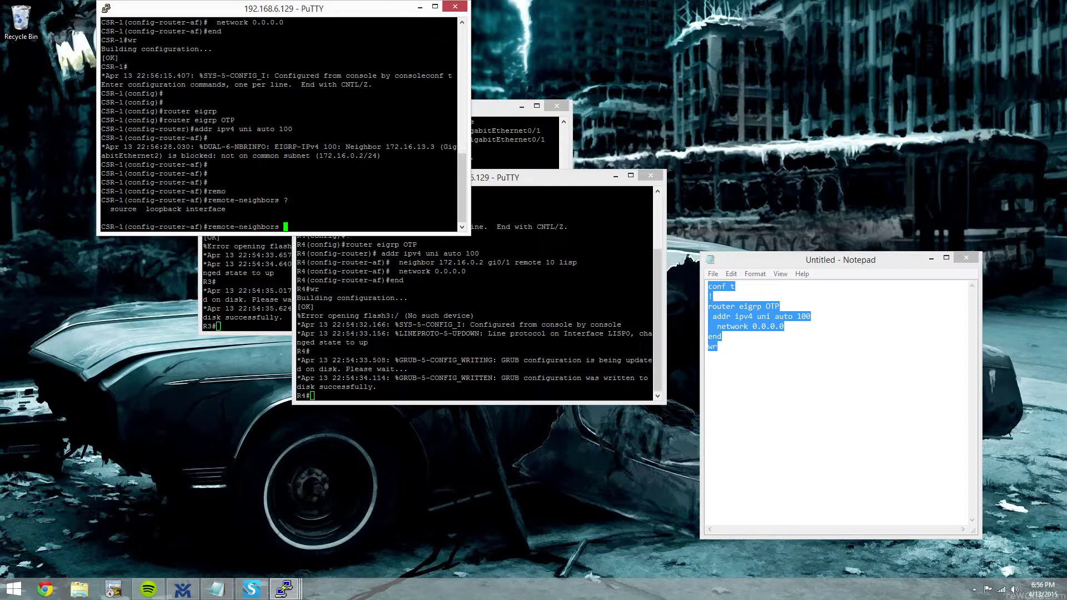
pyautogui.write('source gi')
pyautogui.write('2 ')
pyautogui.write('?un')
pyautogui.press('Tab')
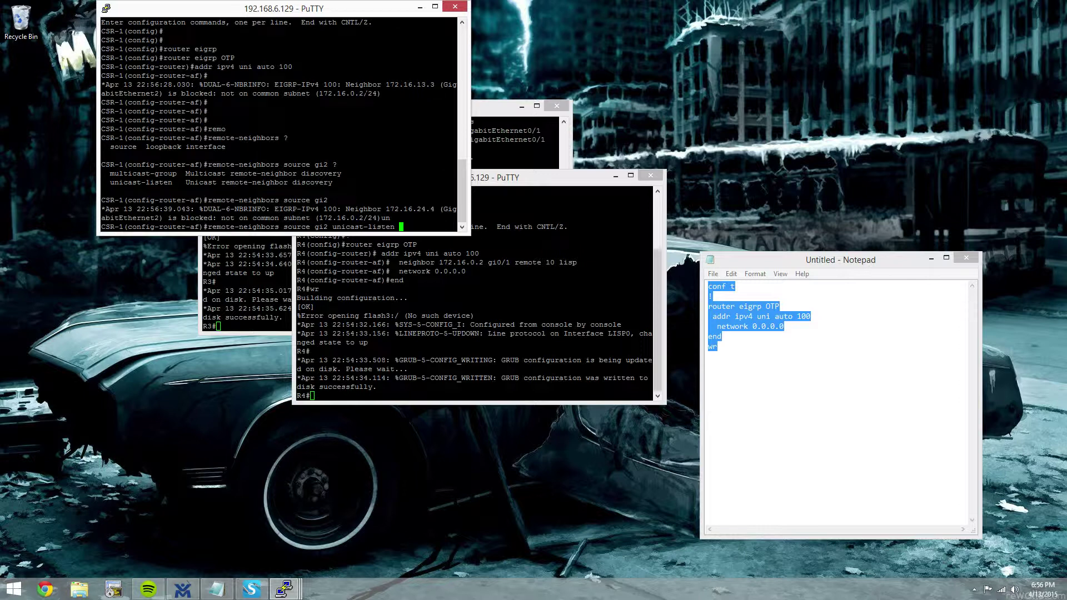
pyautogui.write('?')
pyautogui.write('lis')
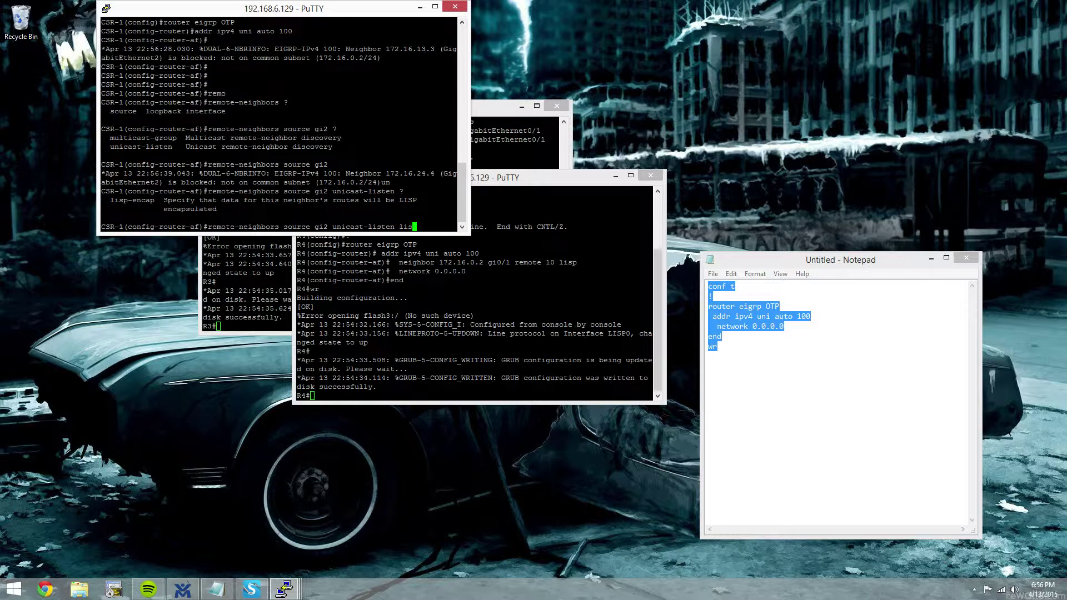
pyautogui.press('Tab')
pyautogui.press('Return')
pyautogui.write('end')
pyautogui.press('Return')
pyautogui.press('Return')
pyautogui.press('Return')
pyautogui.press('Return')
pyautogui.press('Return')
pyautogui.press('Return')
pyautogui.press('Return')
pyautogui.press('Return')
pyautogui.press('Return')
pyautogui.press('Return')
pyautogui.press('Return')
pyautogui.press('Return')
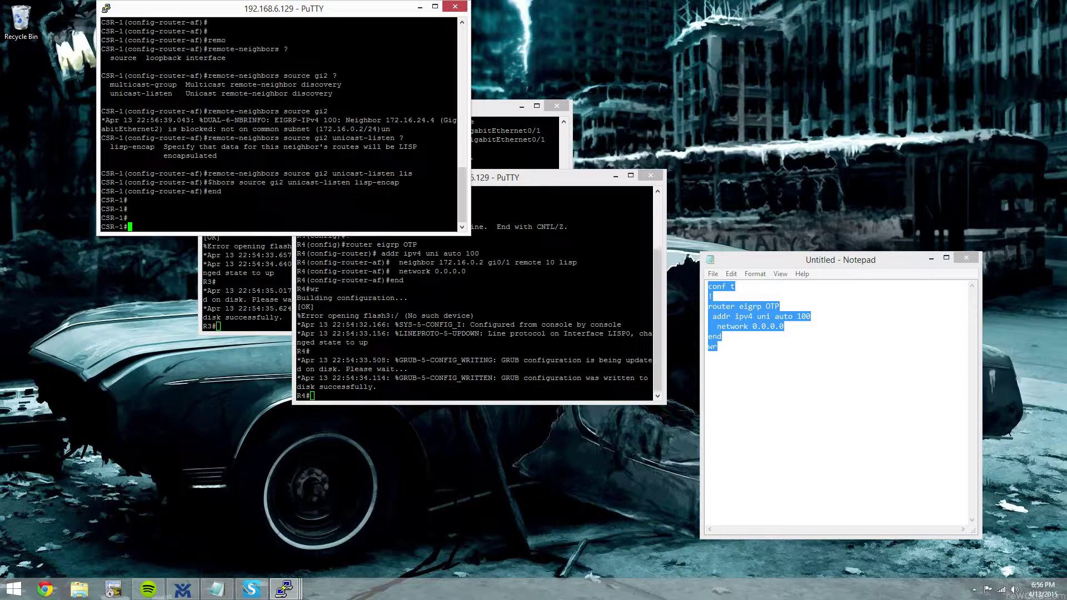
pyautogui.press('Return')
pyautogui.press('Return')
pyautogui.press('Return')
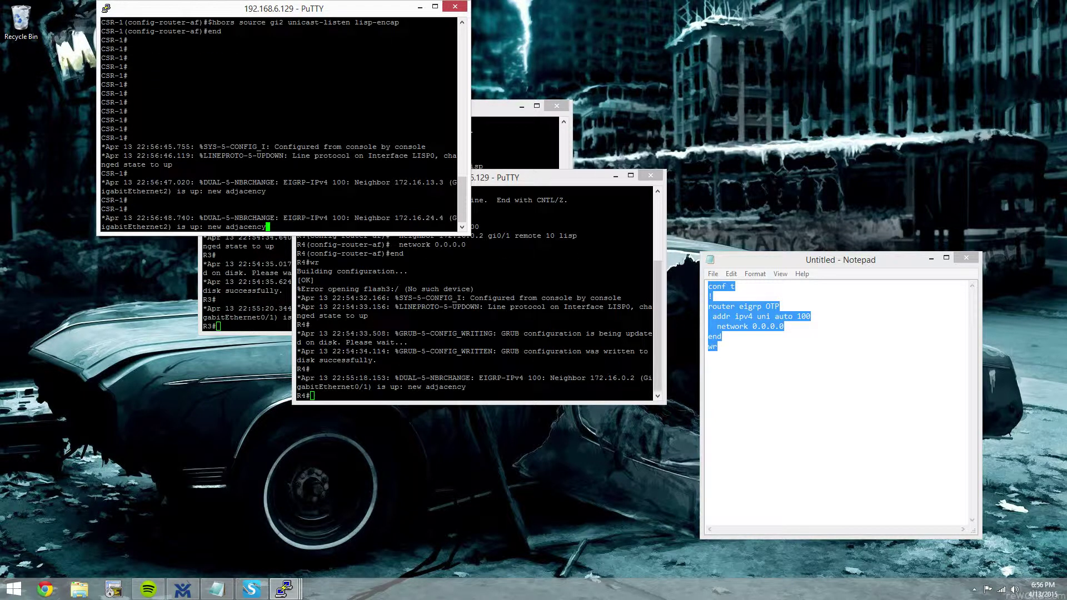
# - Show the EIGRP neighbors on spokes R3 and R4 to confirm the hub adjacency
pyautogui.click(257, 300)
pyautogui.write('sho')
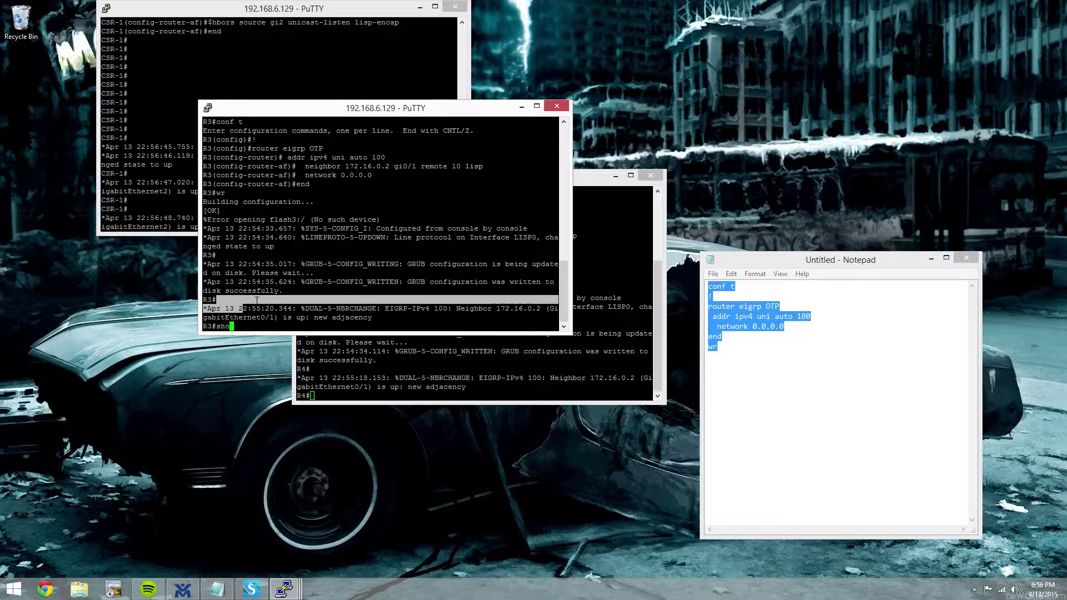
pyautogui.write('w ip ei')
pyautogui.press('Tab')
pyautogui.write('nei')
pyautogui.press('Tab')
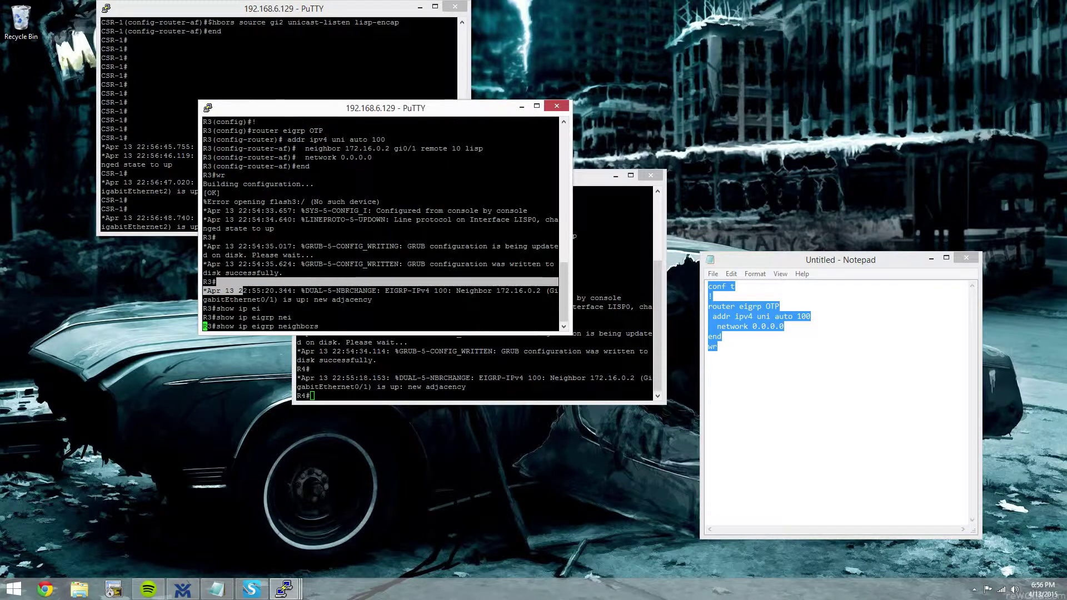
pyautogui.press('Return')
pyautogui.hotkey('alt', 'Tab')
pyautogui.write('show')
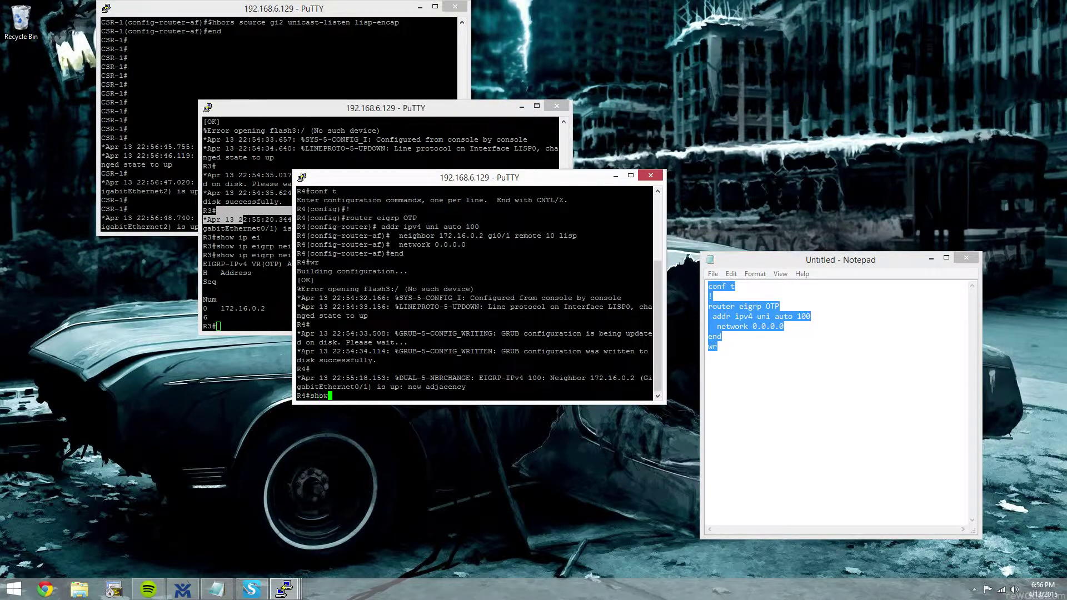
pyautogui.write(' ip ei')
pyautogui.press('Tab')
pyautogui.write('ne')
pyautogui.press('Tab')
pyautogui.press('Return')
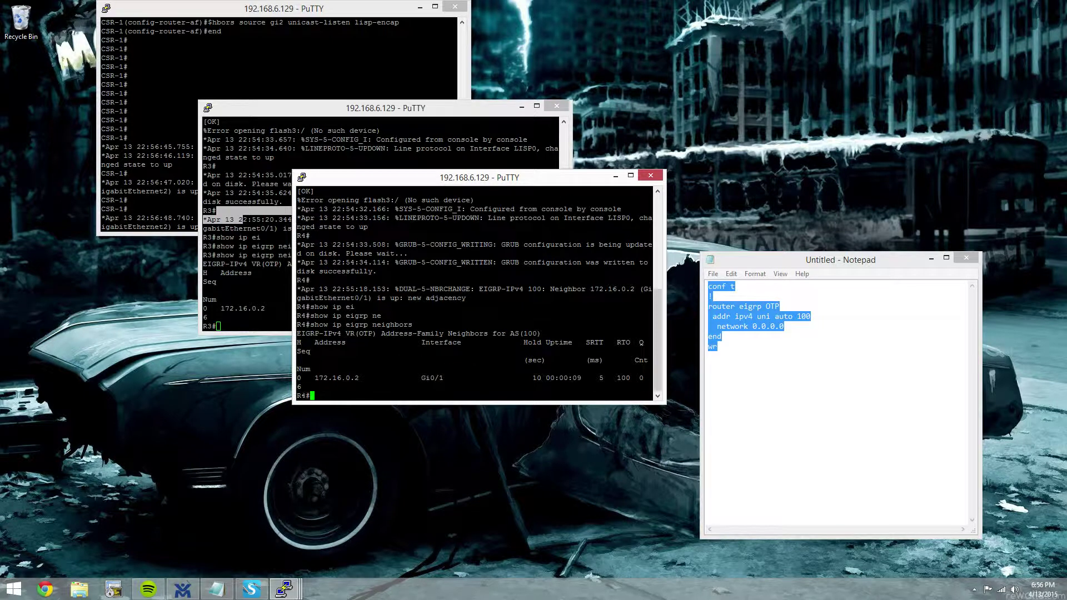
# - Check R4's EIGRP routes for 192.168.1.1 and view the hub's Loopback0 configuration
pyautogui.write('show ip ro ei')
pyautogui.press('Tab')
pyautogui.press('Return')
pyautogui.doubleClick(376, 387)
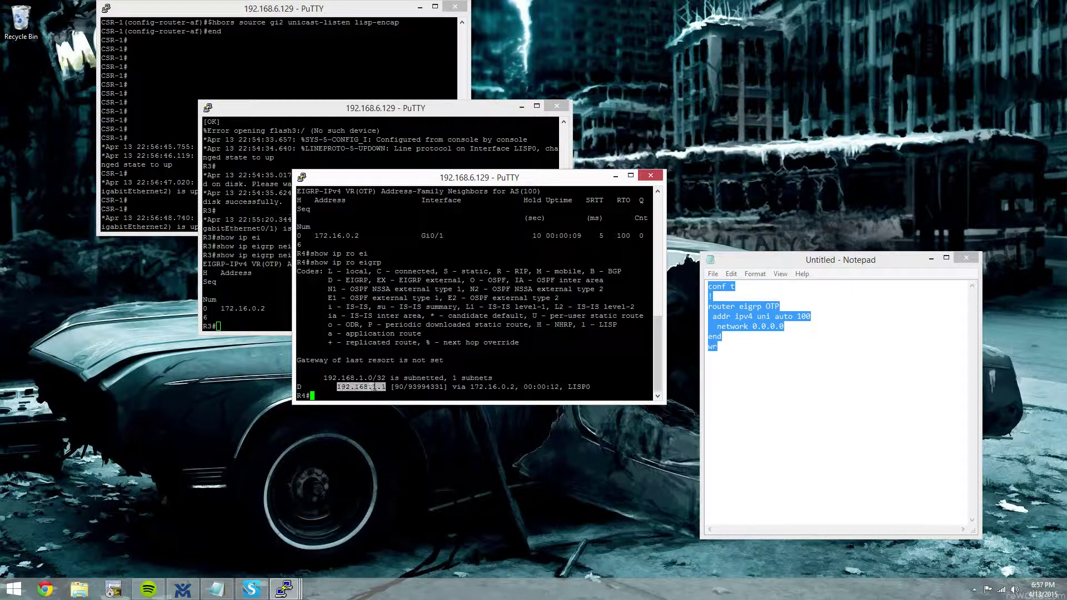
pyautogui.write('ping')
pyautogui.hotkey('alt', 'Tab')
pyautogui.write('show run int lo0')
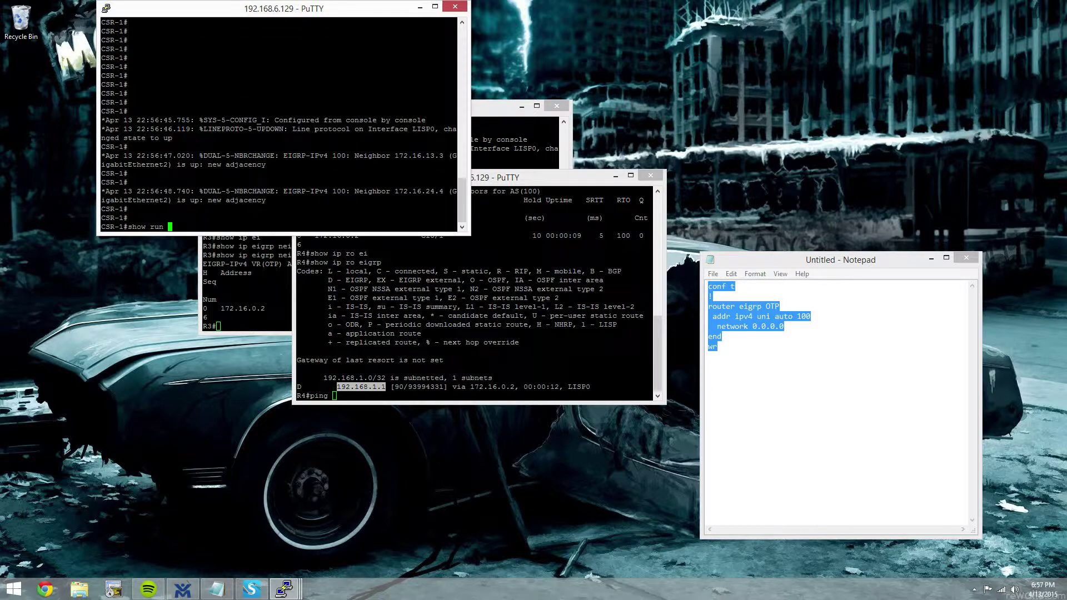
pyautogui.press('Return')
# - Ping the hub loopback 192.168.1.1 from R4, succeeding 5/5
pyautogui.hotkey('alt', 'Tab')
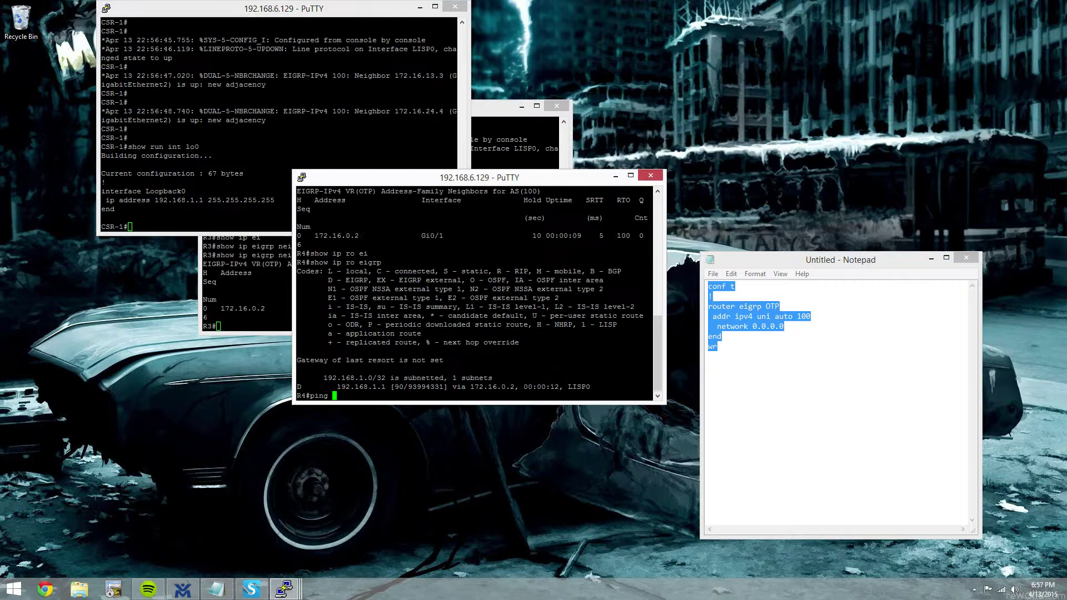
pyautogui.write('192.168.1.1')
pyautogui.press('Return')
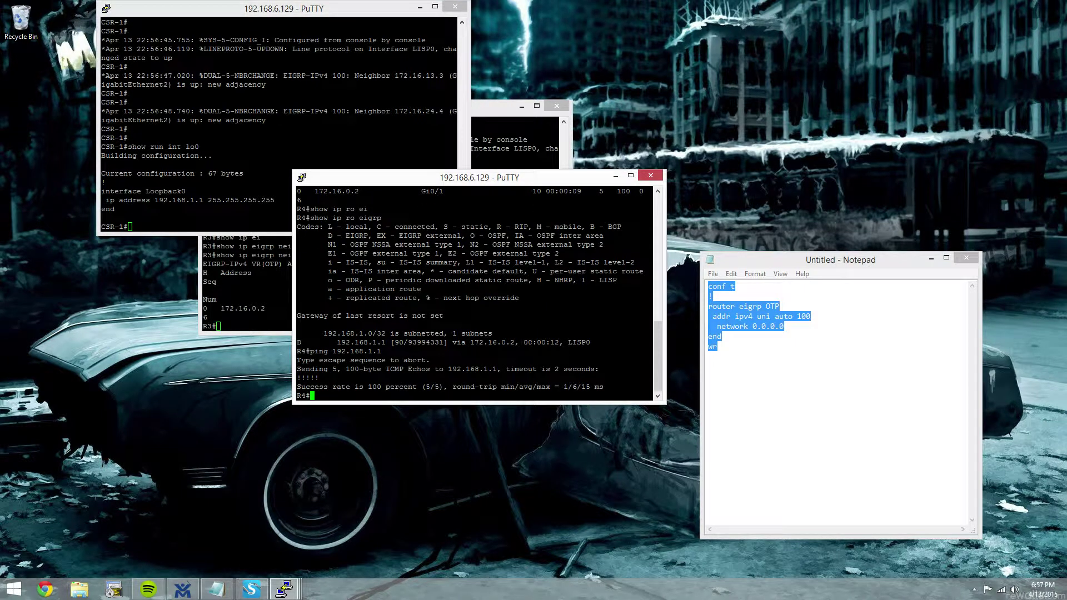
pyautogui.click(202, 320)
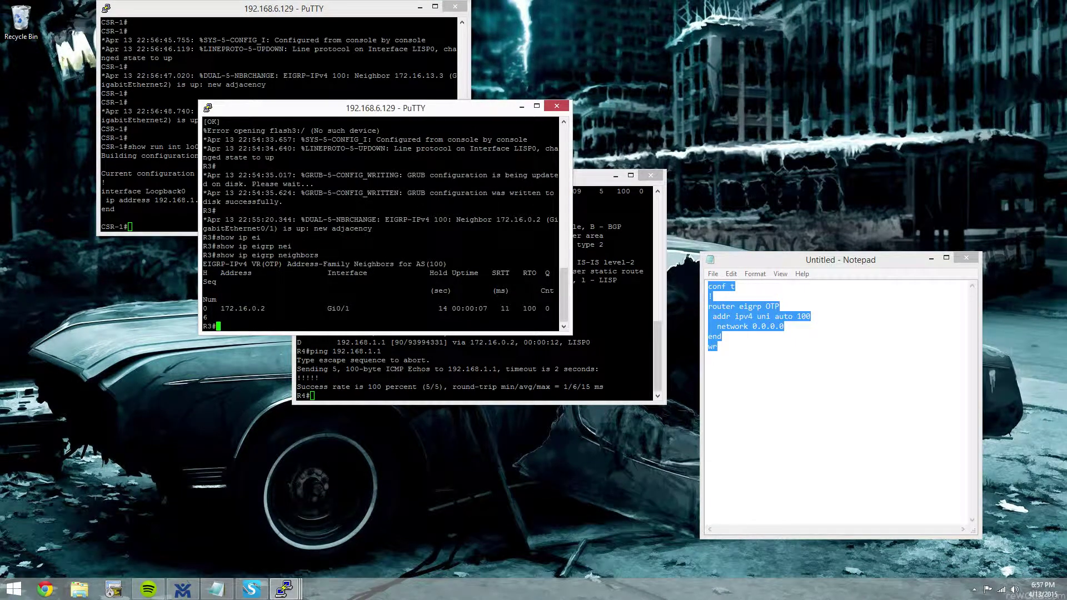
pyautogui.hotkey('alt', 'Tab')
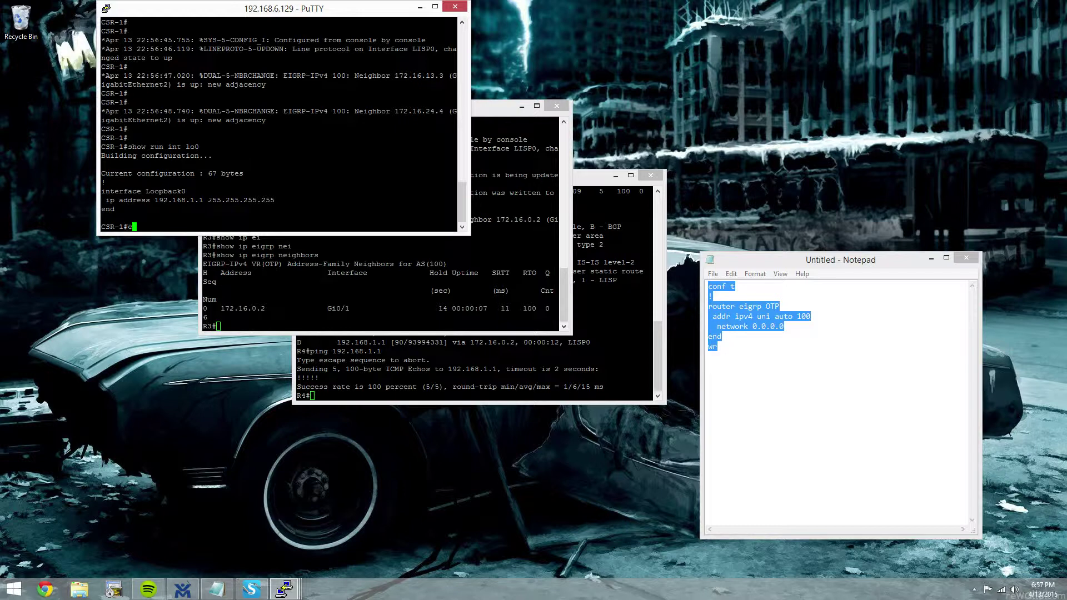
# - On CSR-1, enter af-interface gi2 under router eigrp OTP, IPv4 unicast AS 100
pyautogui.write('conf t')
pyautogui.press('Return')
pyautogui.write('router eigrp OTP')
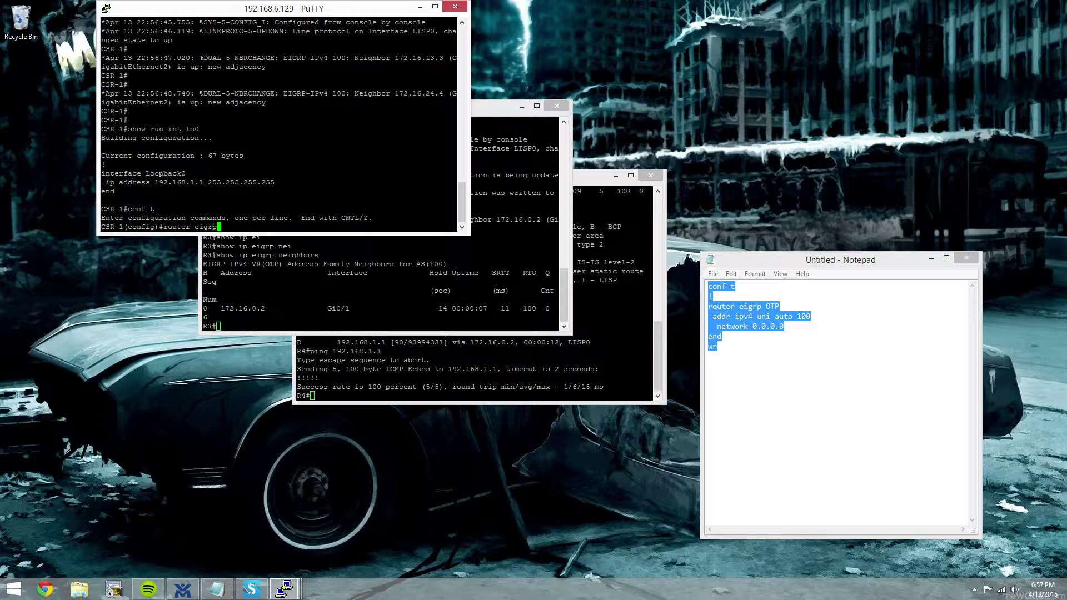
pyautogui.press('Return')
pyautogui.write('addr i')
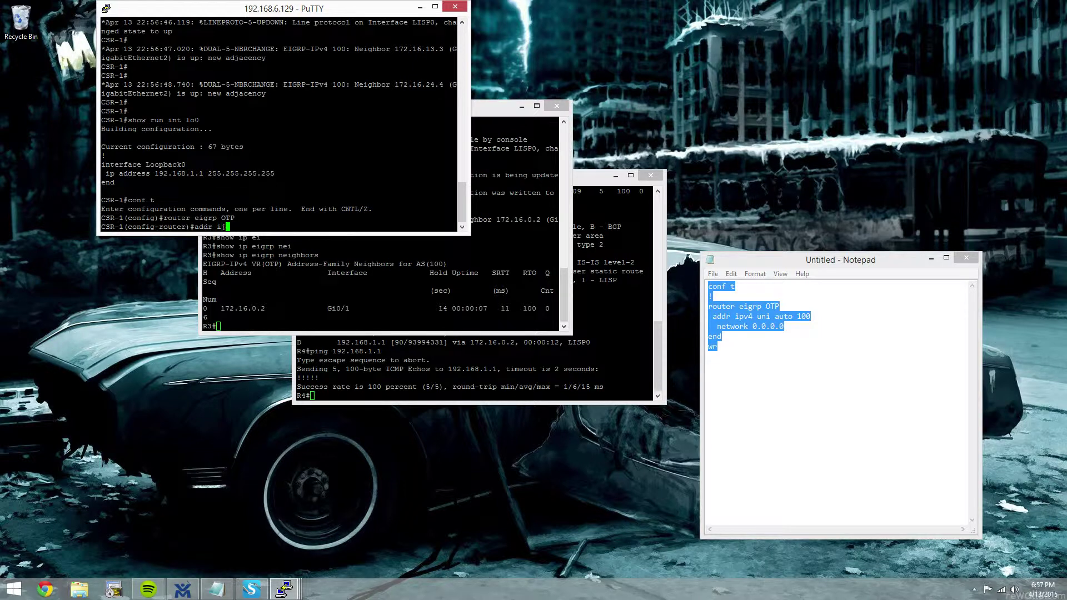
pyautogui.write('pv4 uni auto 100')
pyautogui.press('Return')
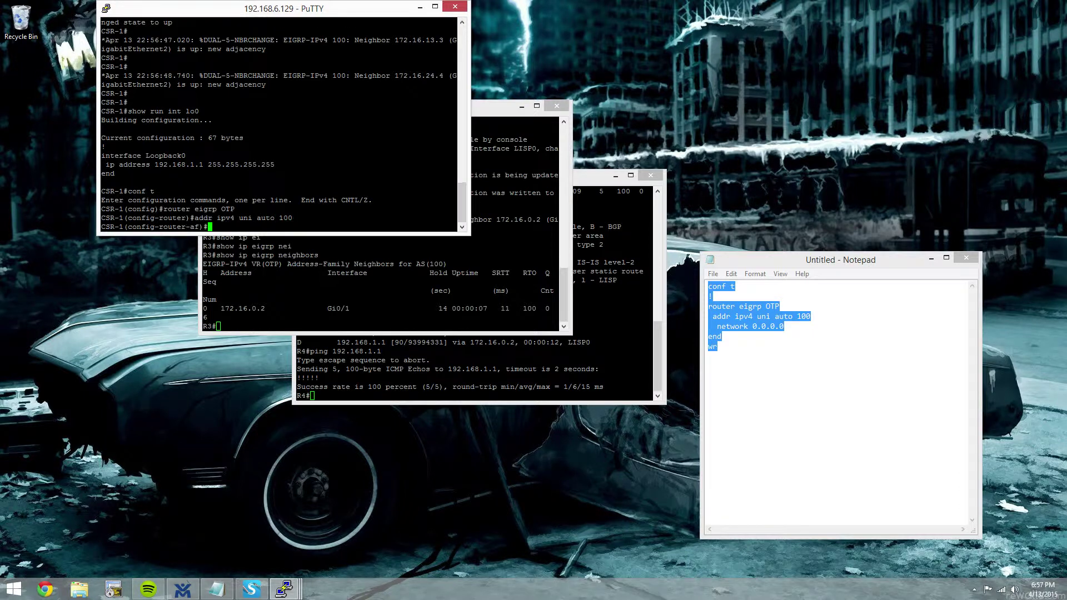
pyautogui.write('af-inter')
pyautogui.press('Tab')
pyautogui.write('gi2')
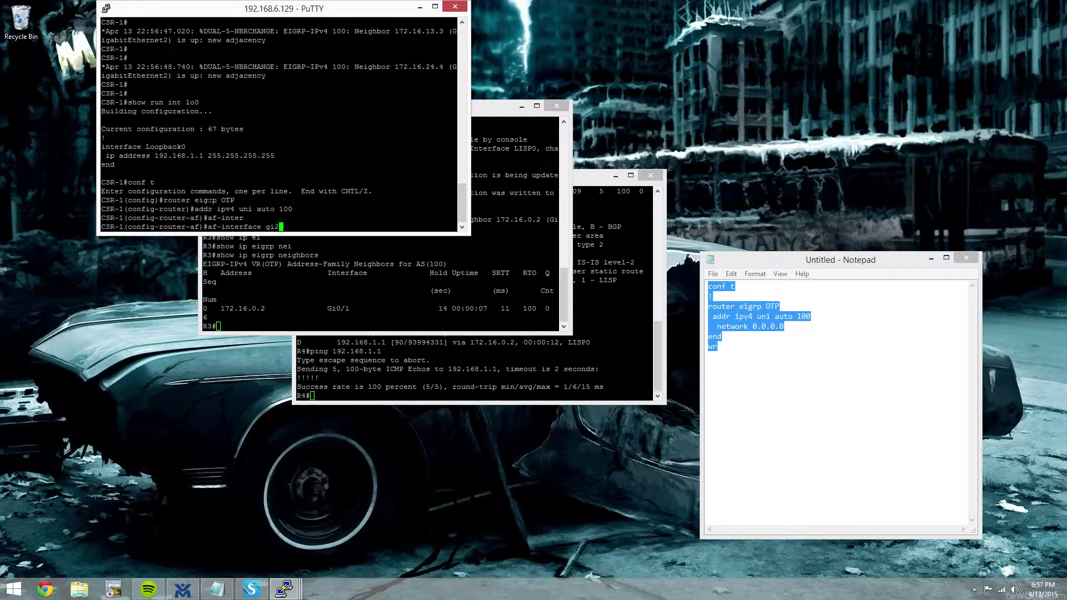
pyautogui.press('Return')
# - Disable split-horizon and next-hop-self on gi2
pyautogui.write('no spl')
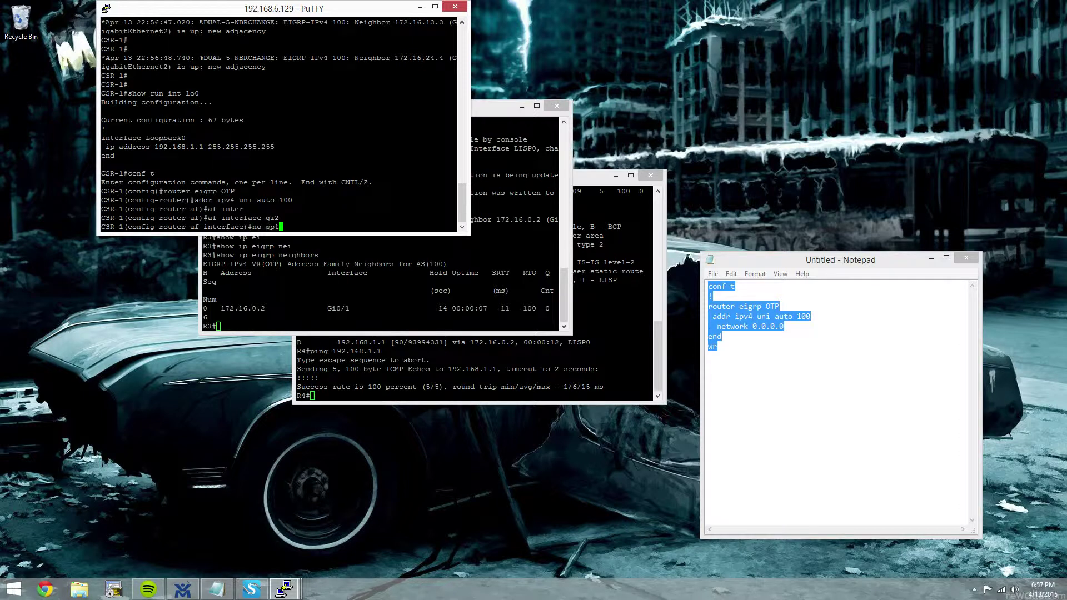
pyautogui.press('Tab')
pyautogui.press('Return')
pyautogui.write('no ne')
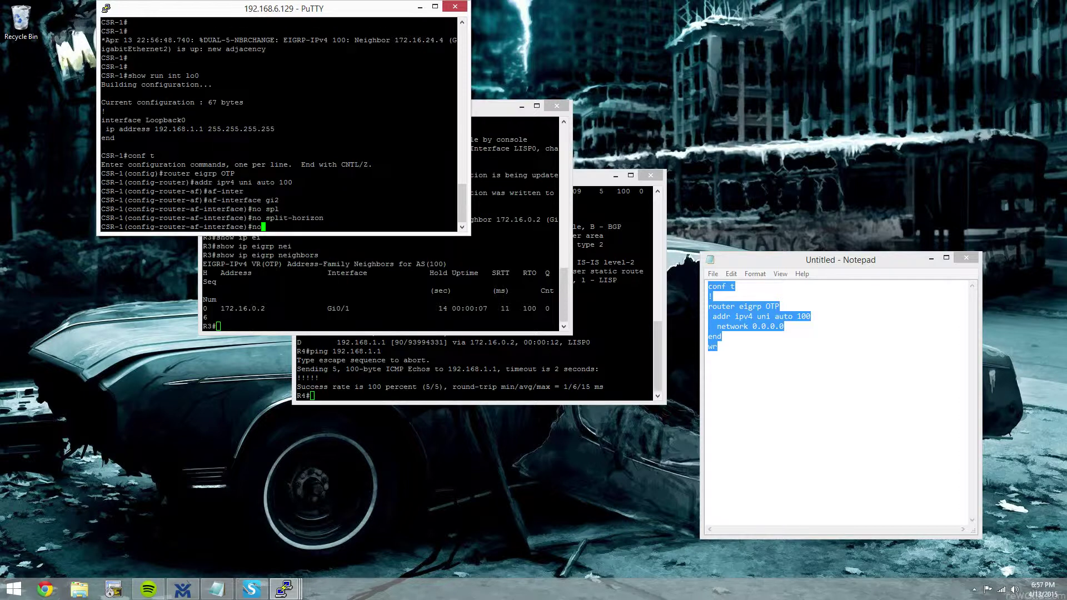
pyautogui.press('Tab')
pyautogui.press('Return')
# - Leave configuration mode and save the running configuration with 'wr'
pyautogui.write('end')
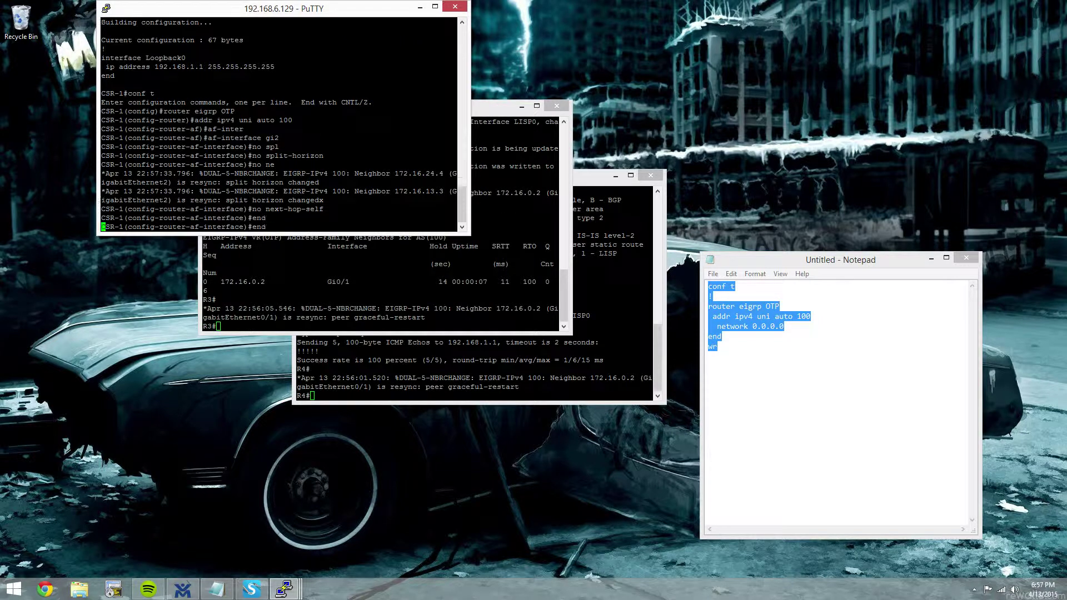
pyautogui.press('Return')
pyautogui.press('Return')
pyautogui.write('wr')
pyautogui.press('Return')
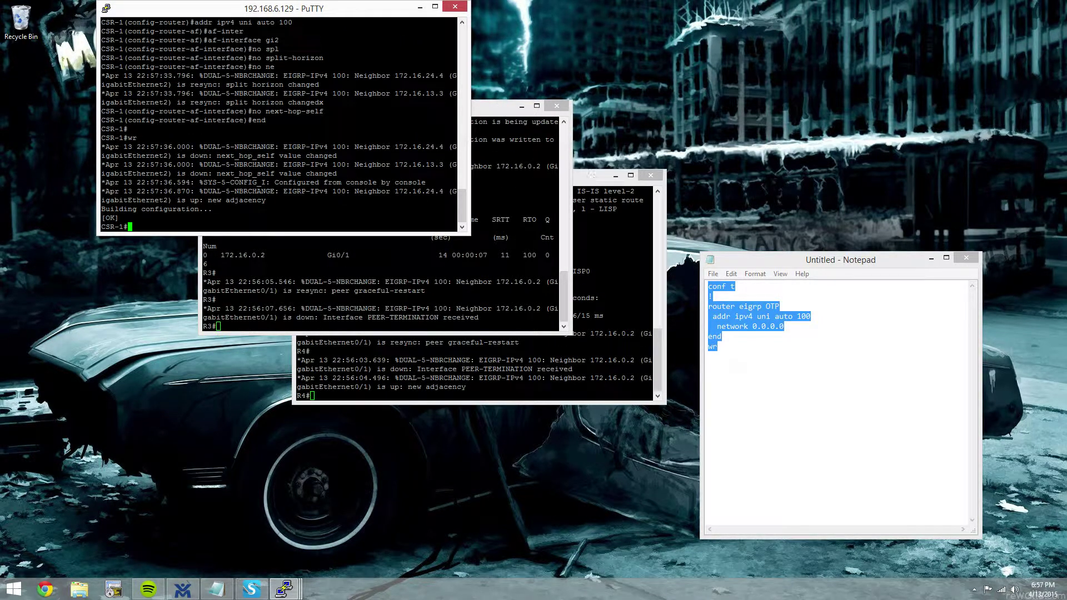
pyautogui.hotkey('alt', 'Tab')
# - Refresh the R3 and R4 consoles and show R3's EIGRP routes to 192.168.1.1 and 192.168.4.4
pyautogui.press('Return')
pyautogui.press('Return')
pyautogui.press('Return')
pyautogui.press('Return')
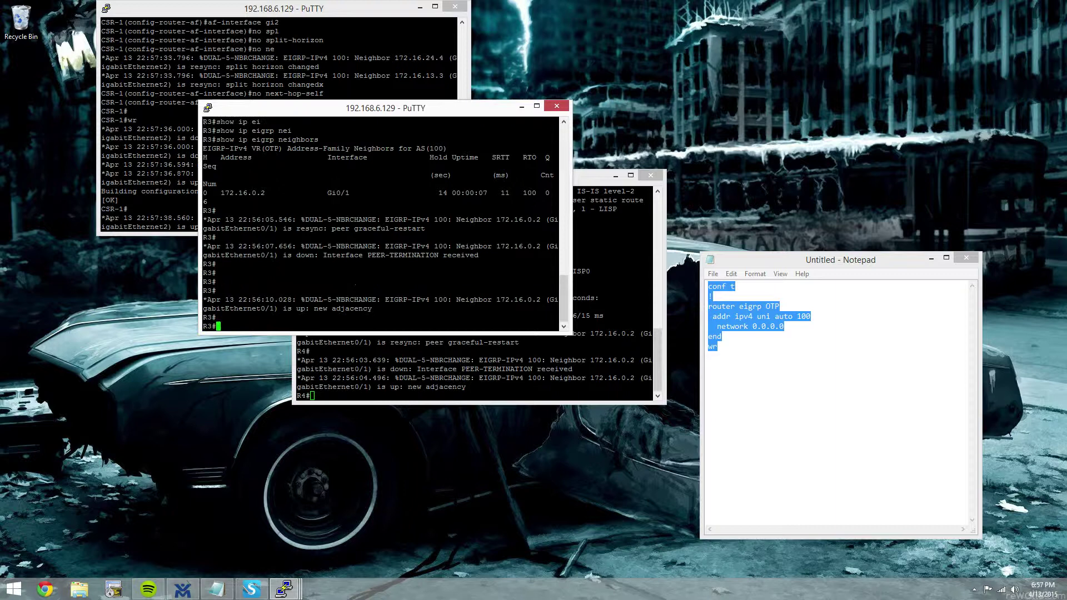
pyautogui.hotkey('alt', 'Tab')
pyautogui.press('Return')
pyautogui.press('Return')
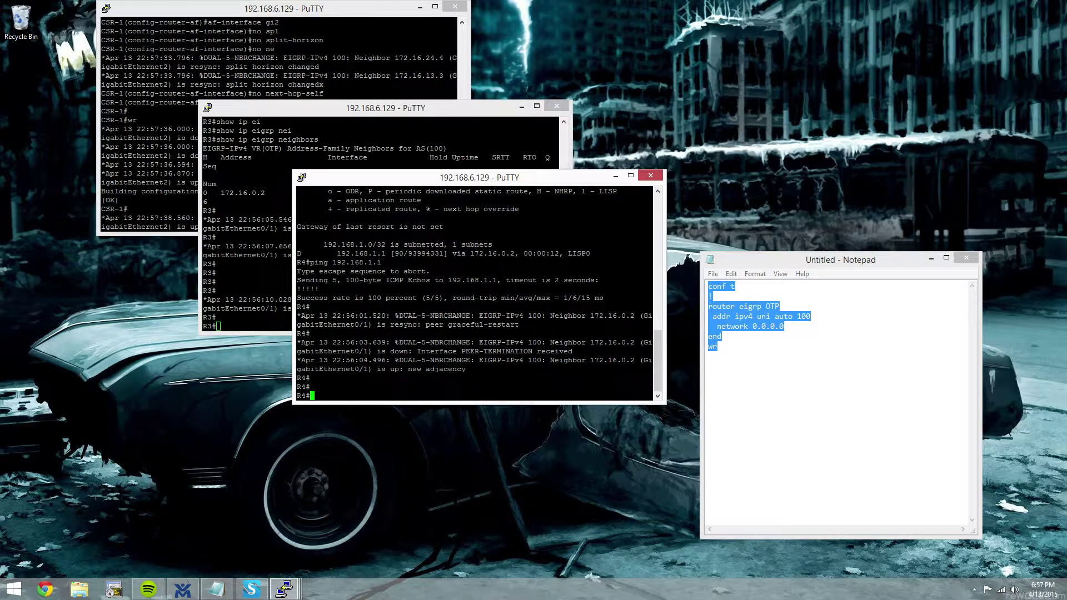
pyautogui.hotkey('alt', 'Tab')
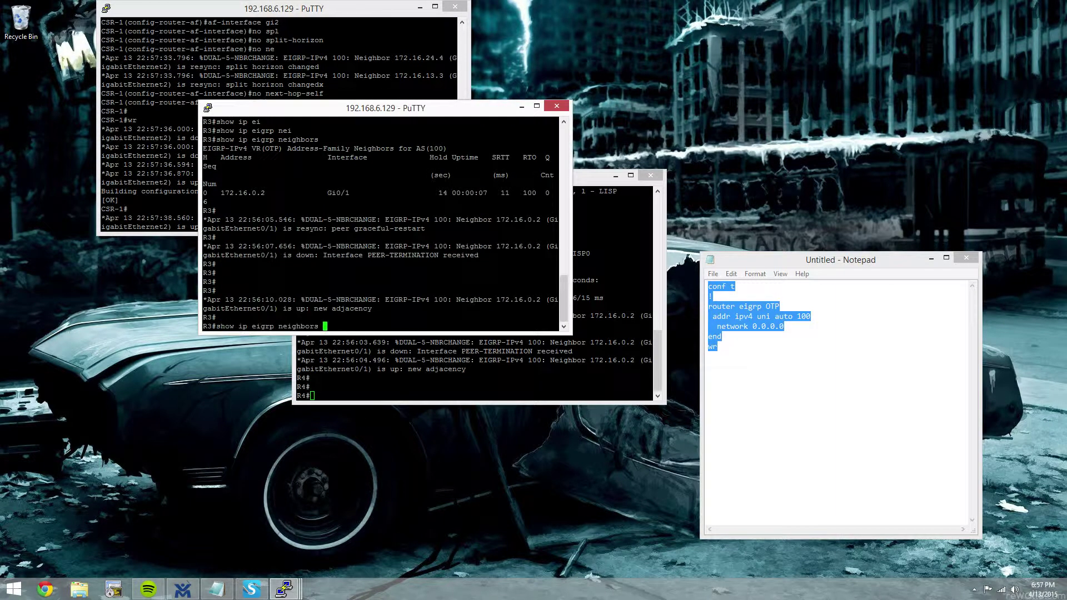
pyautogui.press('Up')
pyautogui.hotkey('ctrl', 'u')
pyautogui.write('show ip ro eigrp')
pyautogui.press('Return')
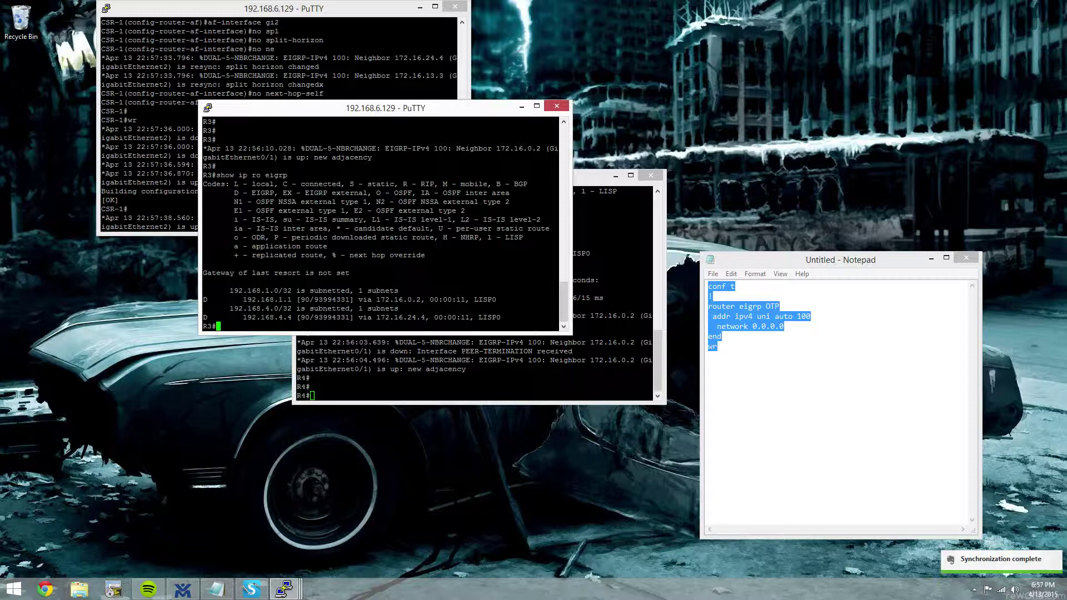
# - Ping R4's loopback 192.168.4.4 from R3 with source lo0
pyautogui.doubleClick(266, 318)
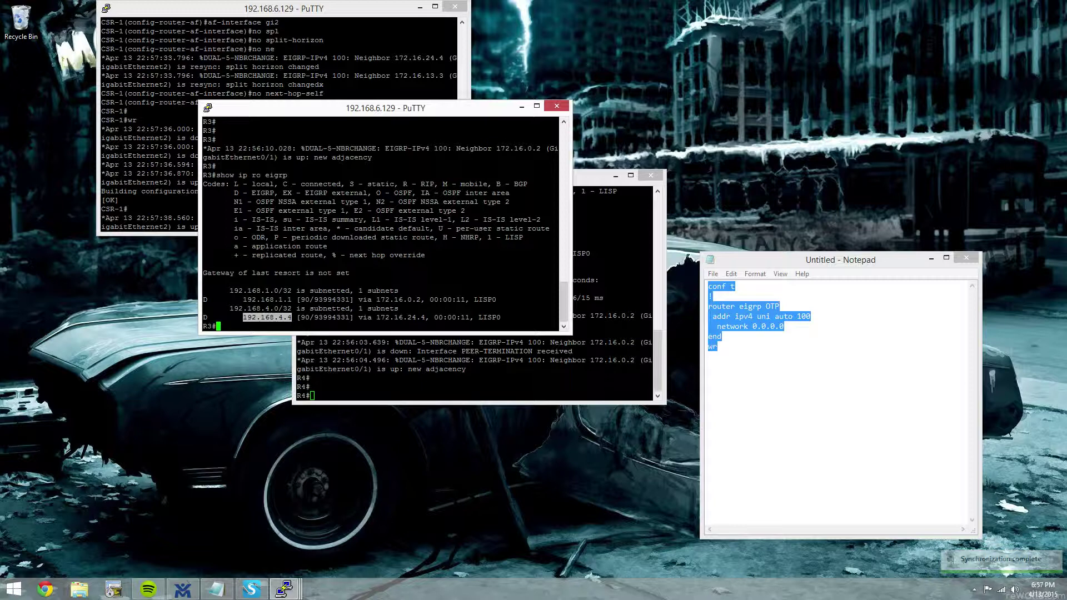
pyautogui.write('ping 192.168.4.4 so lo0')
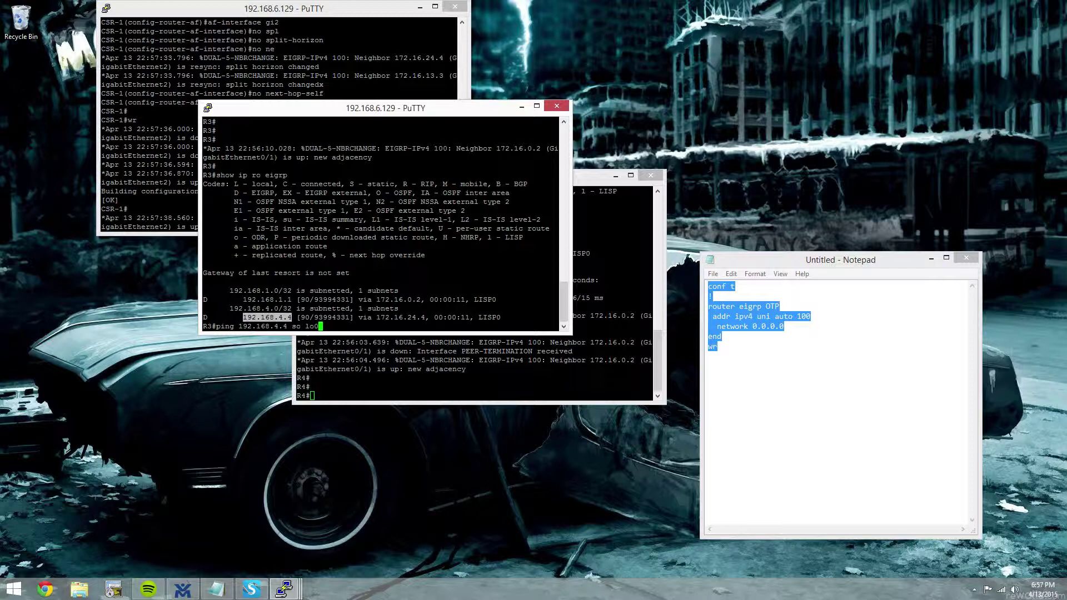
pyautogui.press('Return')
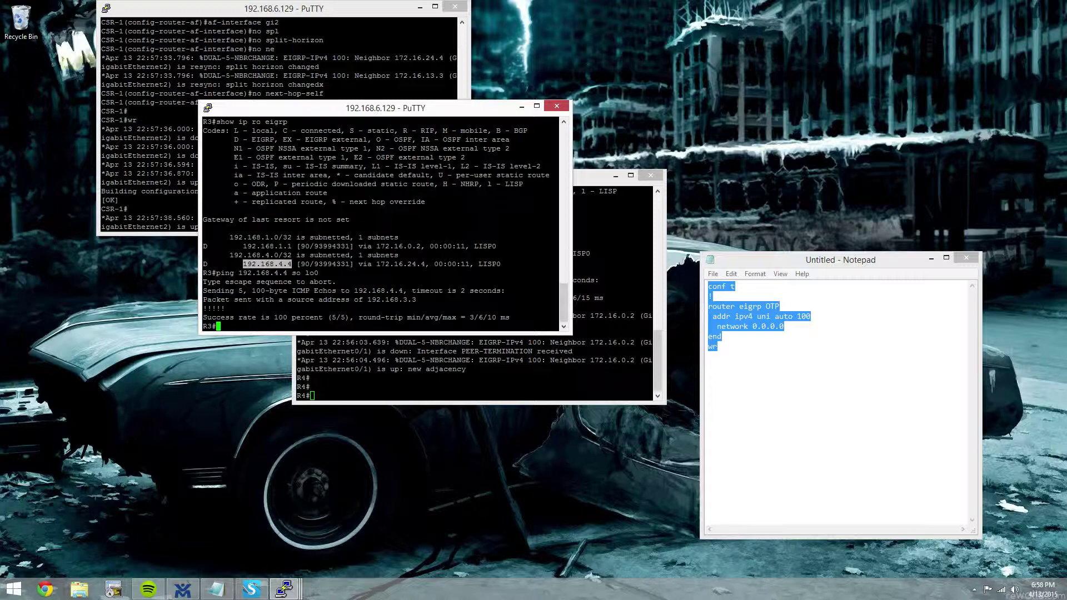
pyautogui.click(190, 585)
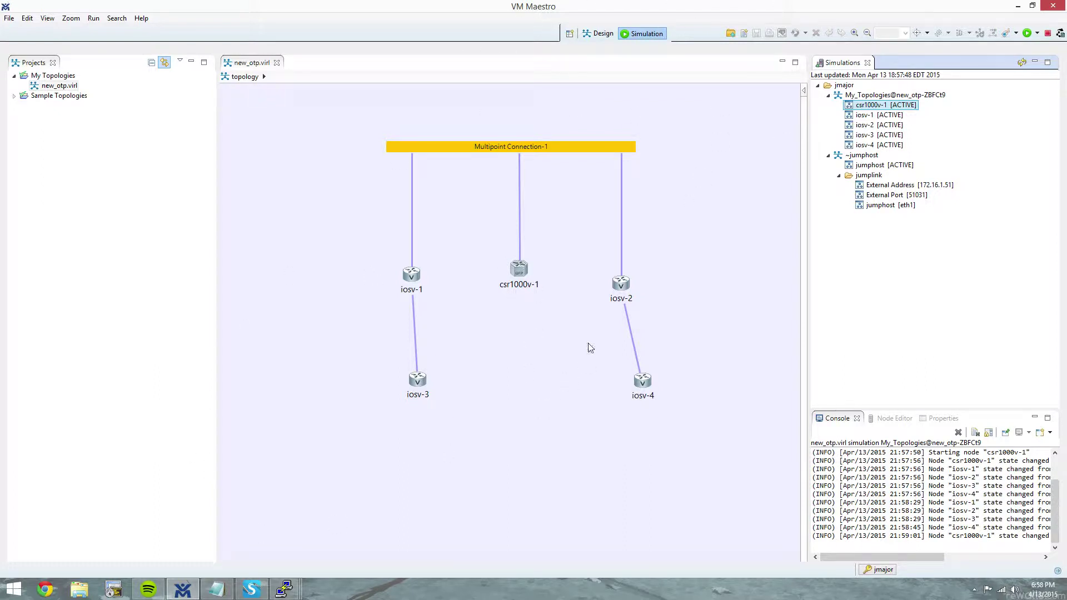
pyautogui.click(1019, 6)
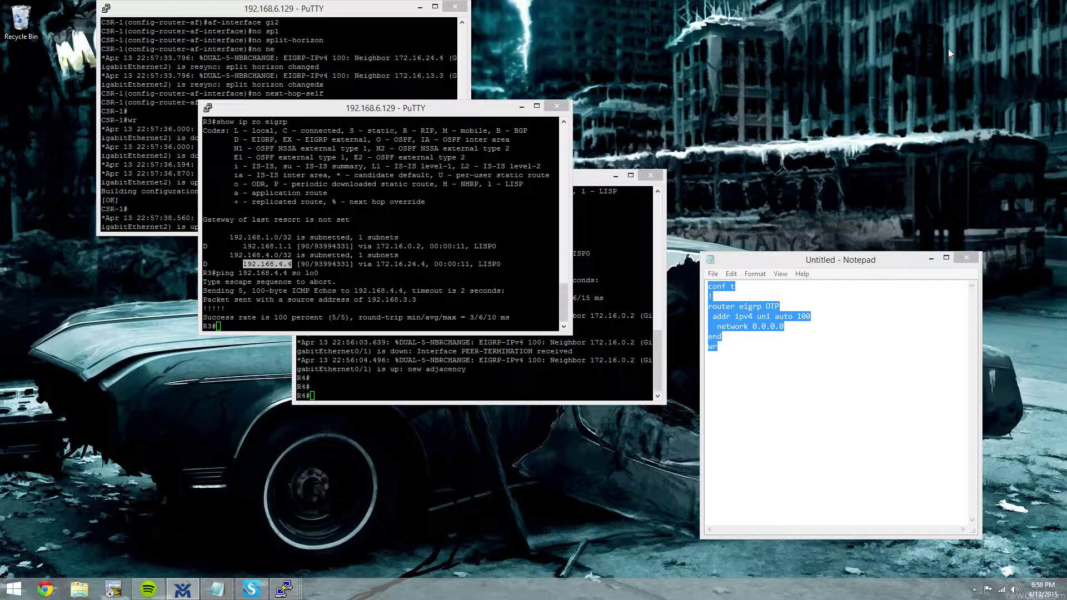
pyautogui.click(311, 96)
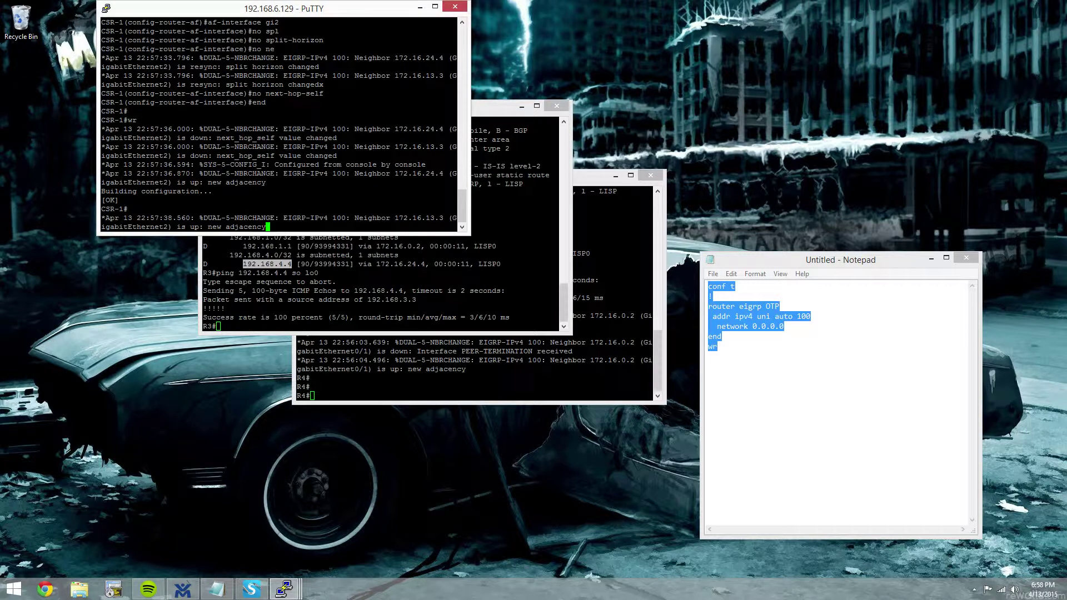
pyautogui.press('Return')
pyautogui.press('Return')
pyautogui.press('Return')
pyautogui.press('Return')
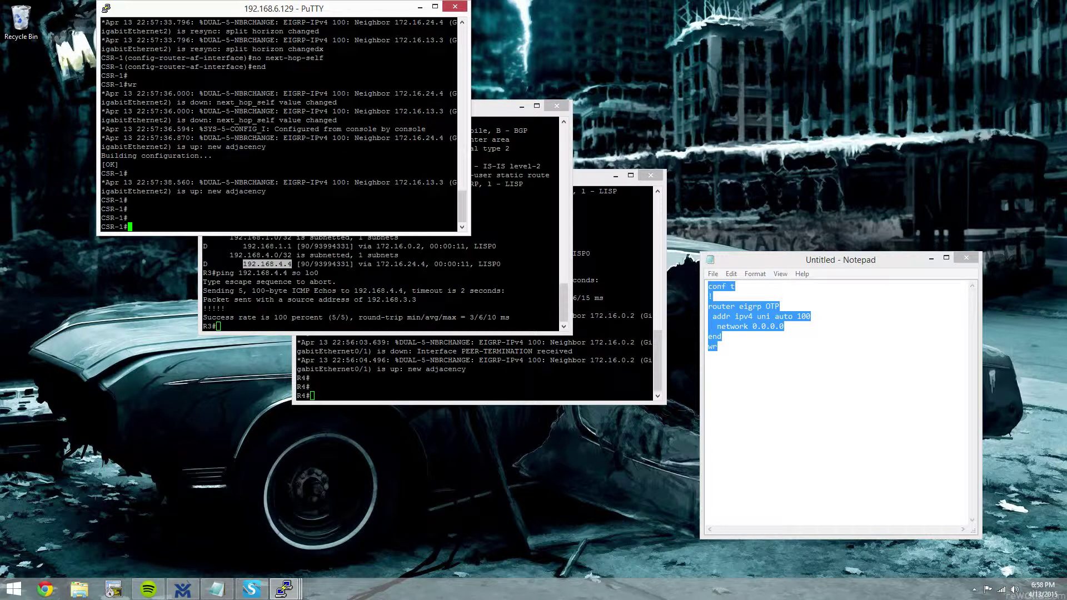
pyautogui.click(312, 396)
pyautogui.hotkey('alt', 'Tab')
pyautogui.hotkey('alt', 'Tab')
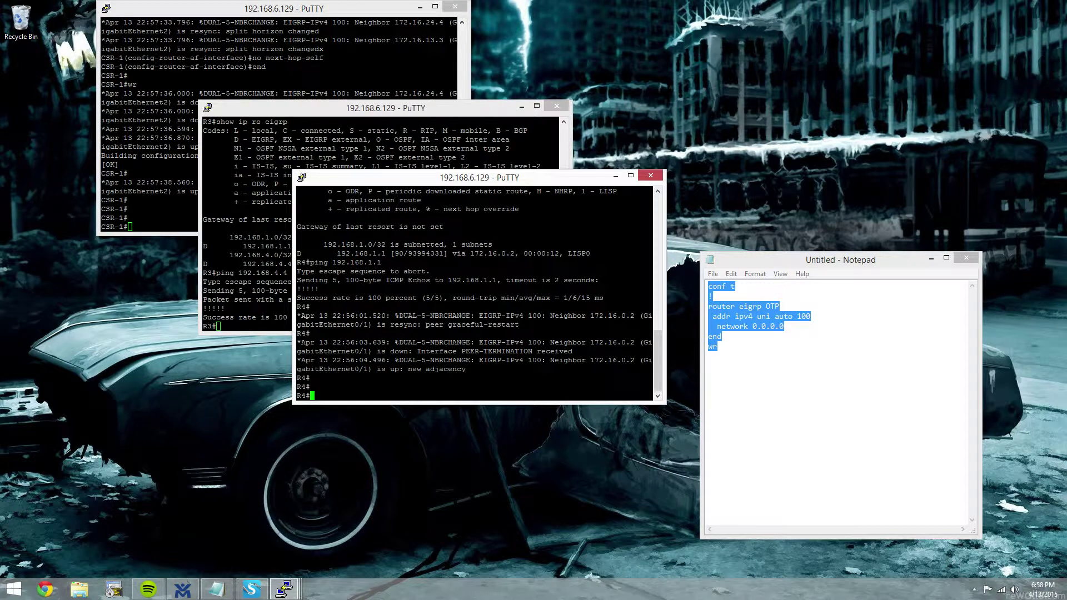
pyautogui.hotkey('alt', 'Tab')
pyautogui.press('Return')
pyautogui.press('Return')
pyautogui.press('Return')
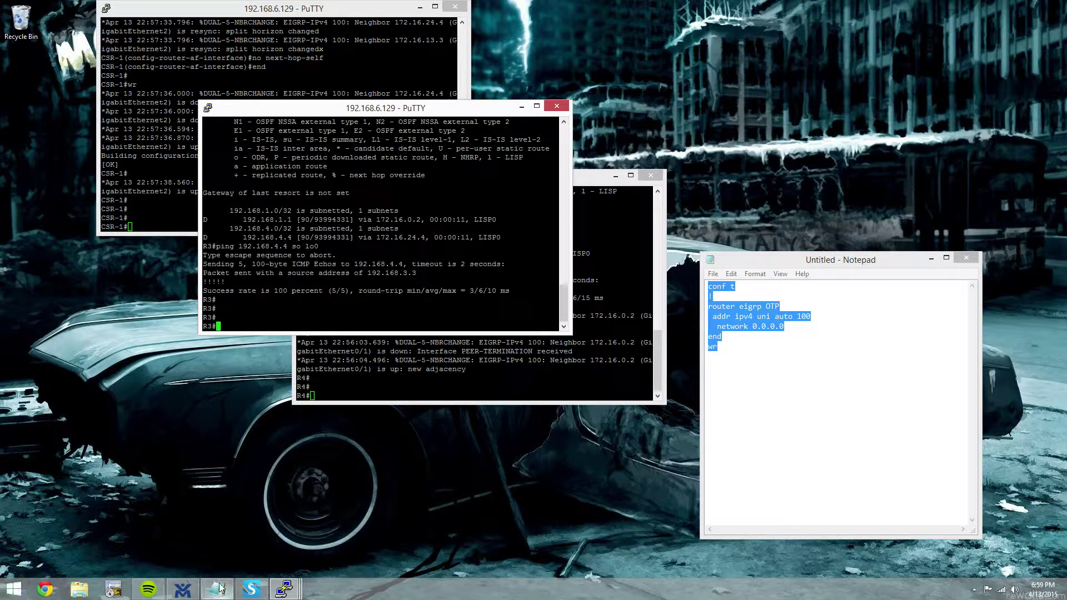
# - View VM Maestro's About version details, select the Build ID, then dismiss the dialog
pyautogui.click(183, 589)
pyautogui.click(141, 18)
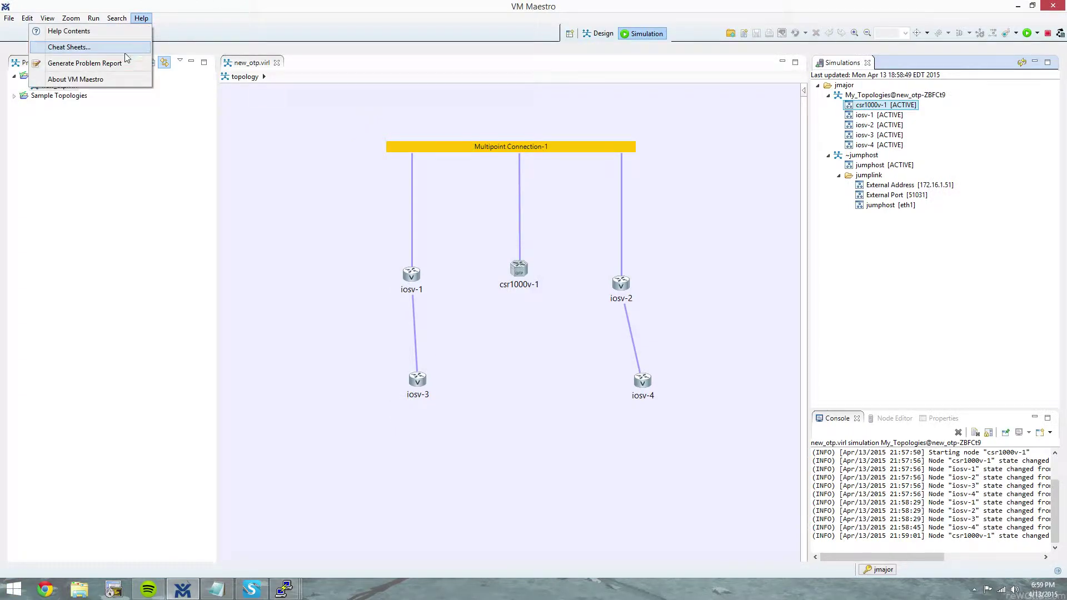
pyautogui.click(118, 81)
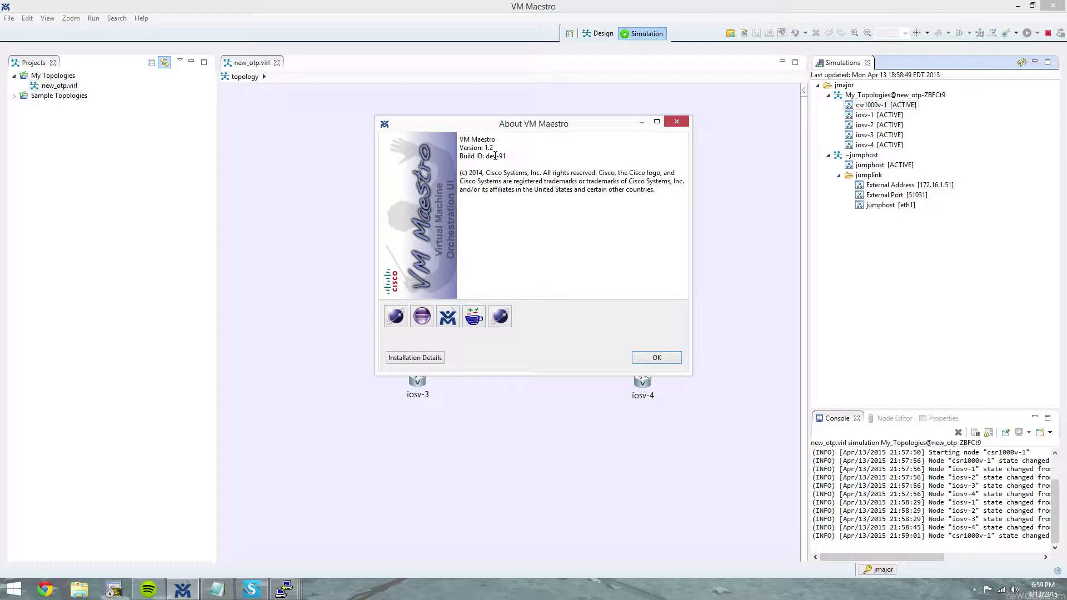
pyautogui.moveTo(487, 156); pyautogui.dragTo(518, 154)
pyautogui.click(660, 358)
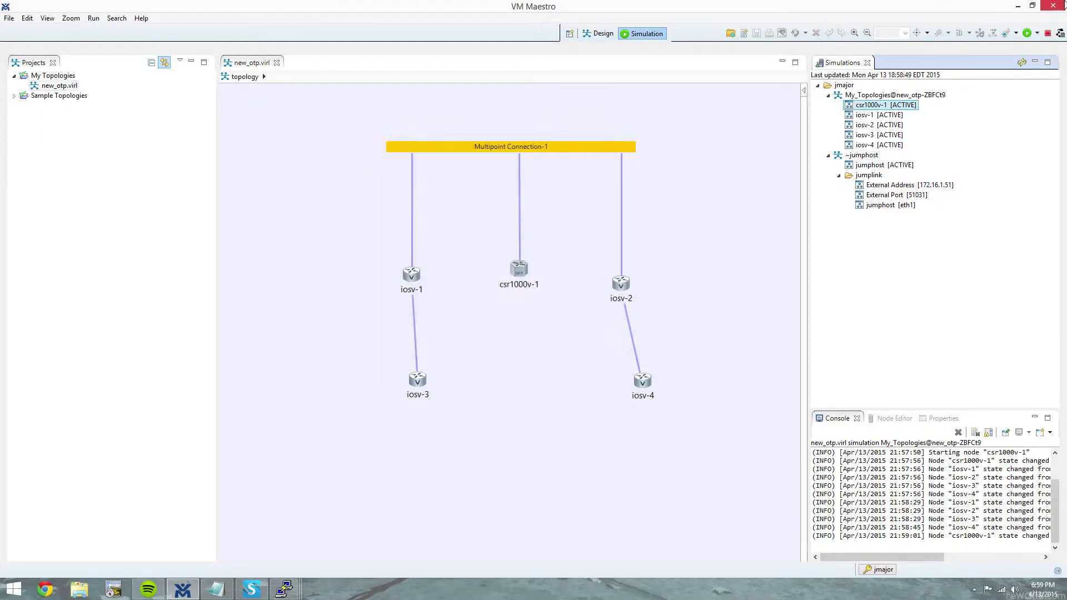
# - Minimize VM Maestro to bring the PuTTY router sessions back into view
pyautogui.click(1018, 6)
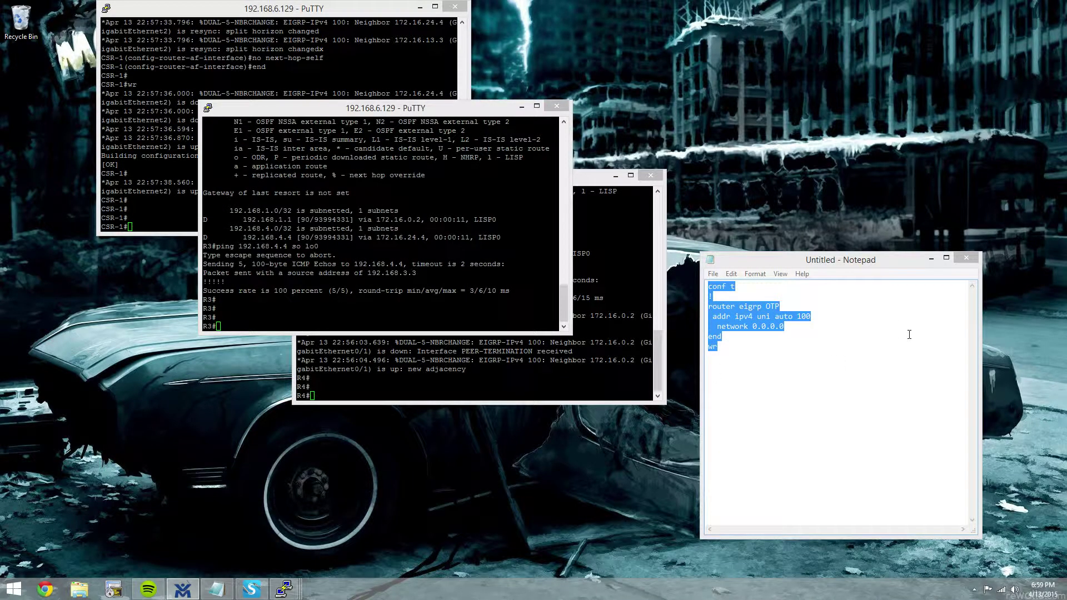